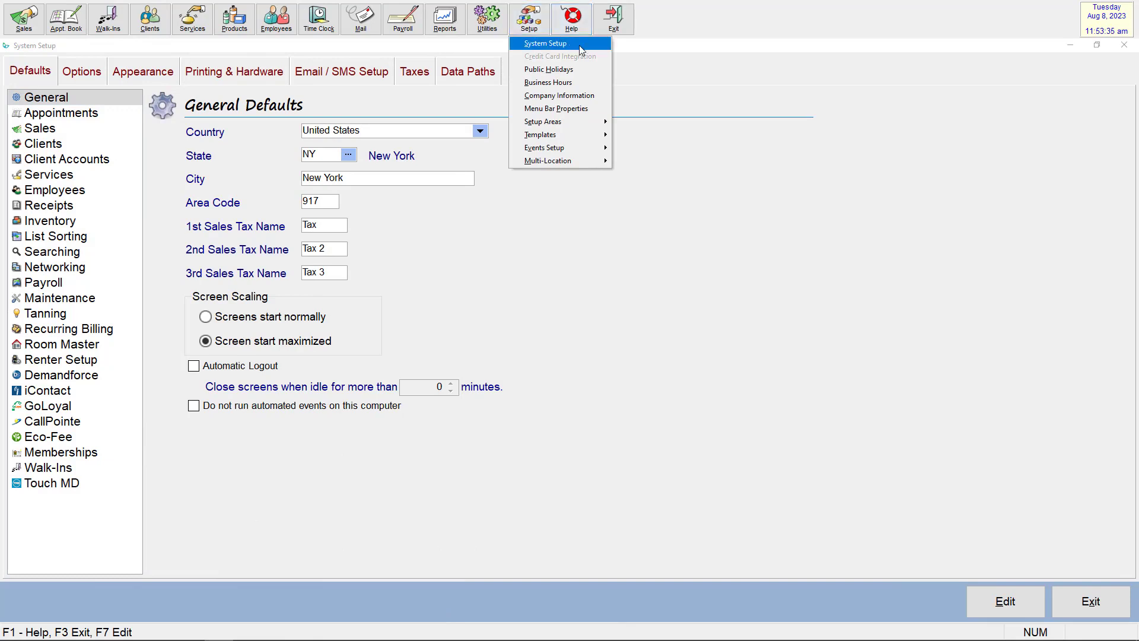
Open the email templates for new appointment client notifications from the Appointments defaults in System Setup.
left_click(581, 45)
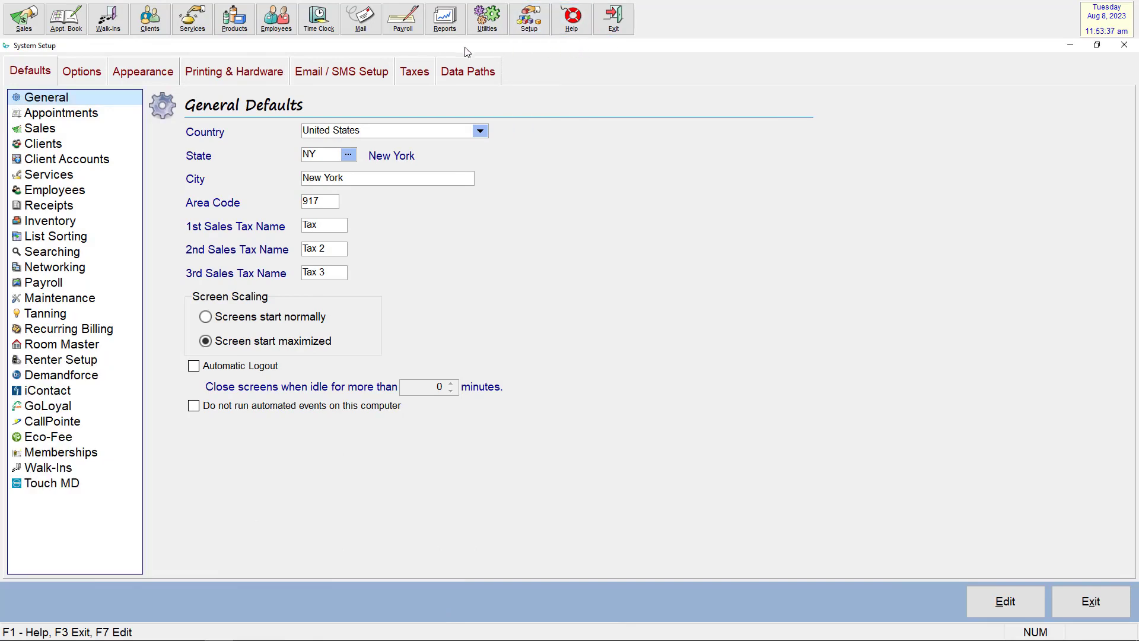
left_click(109, 115)
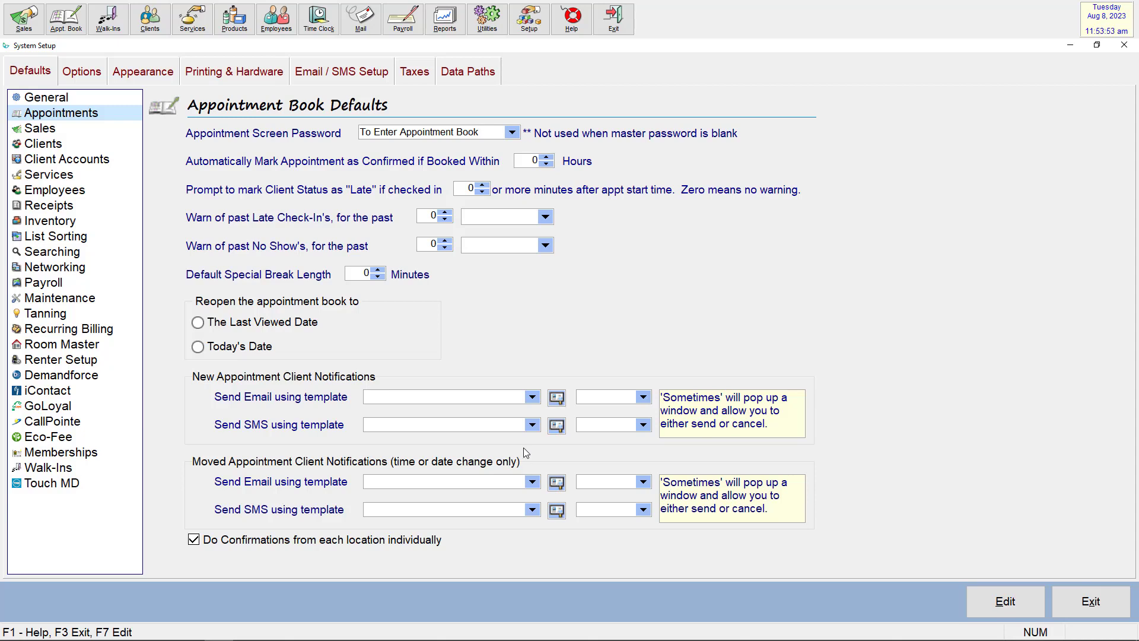
left_click(557, 398)
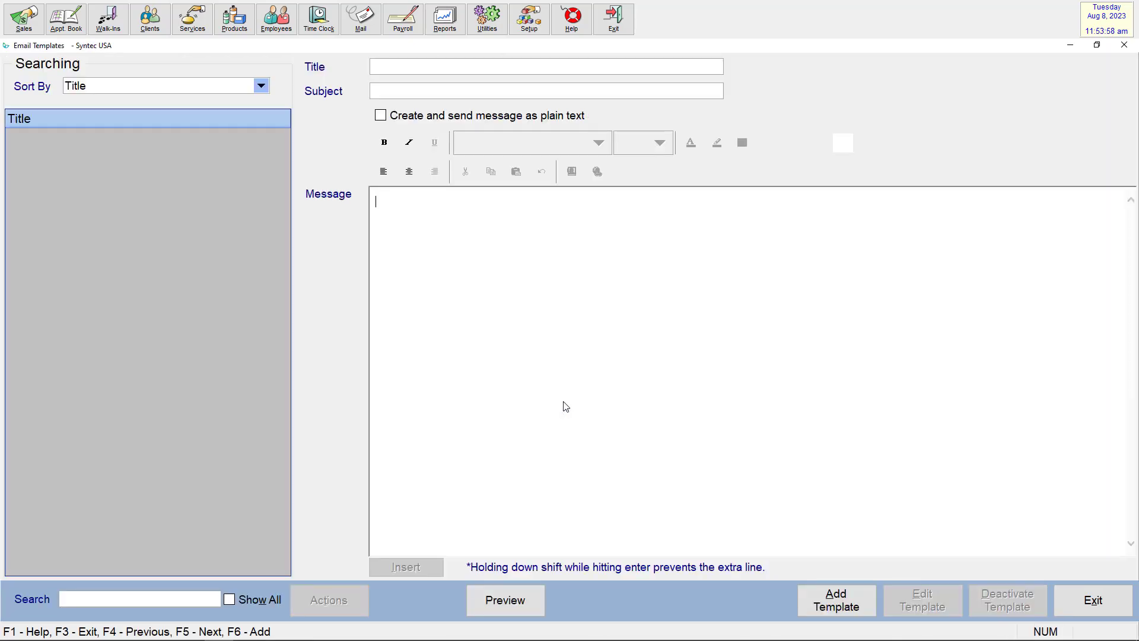
Add an email template titled "Booked Appts" with the subject "Your appointment at Beauty Bar".
left_click(834, 600)
left_click(490, 71)
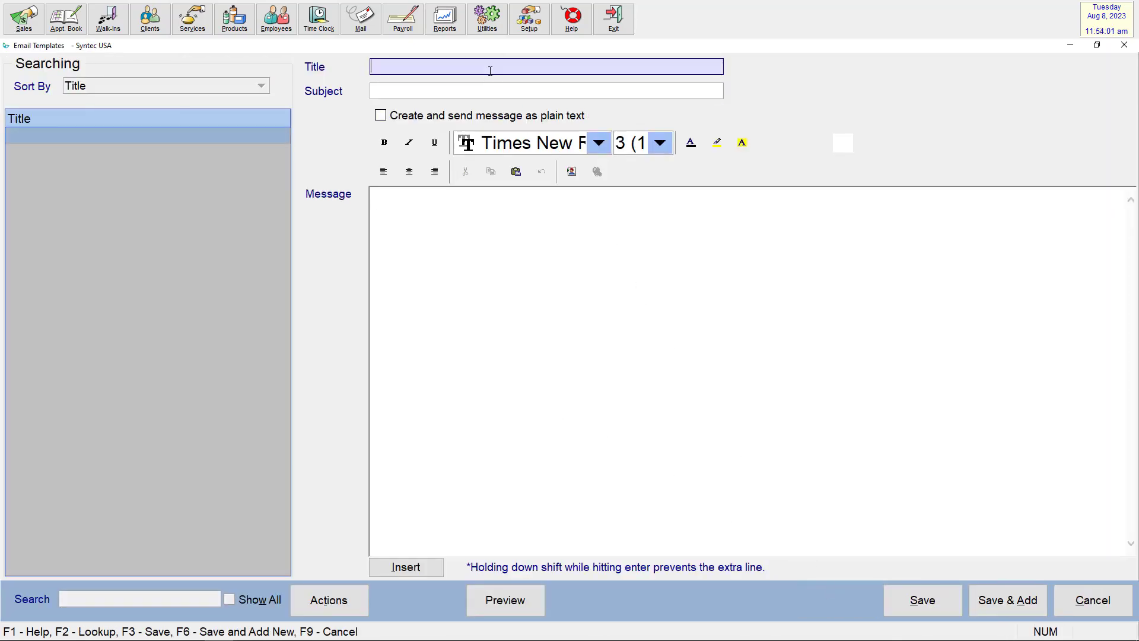
type("Booked Appts")
left_click(378, 92)
type("Your appointment ")
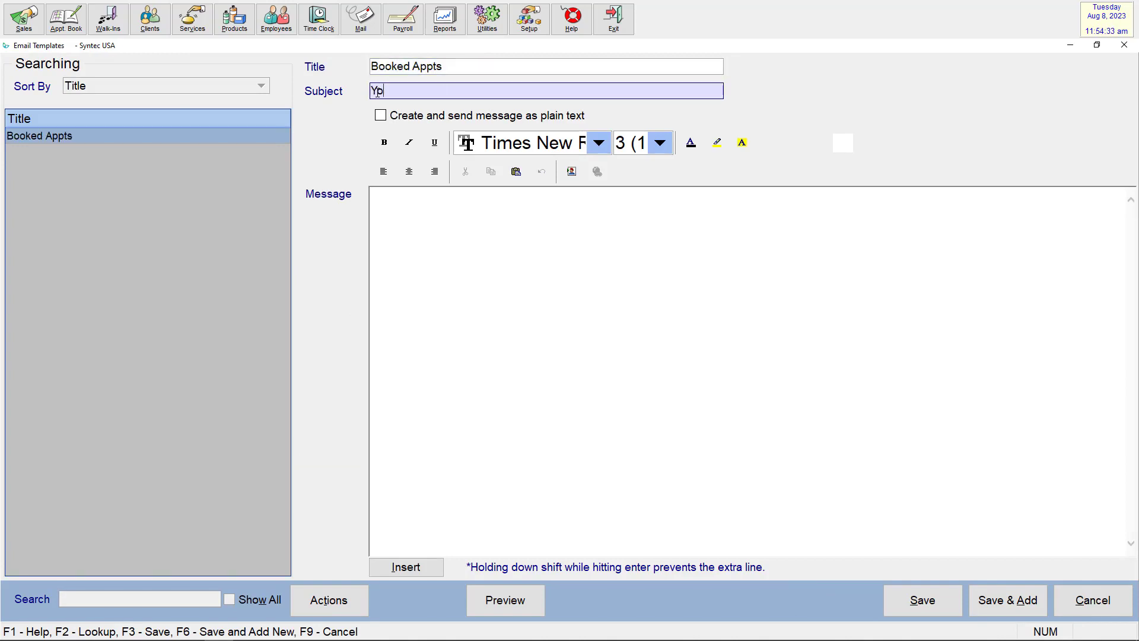
type("at Beauty Bar")
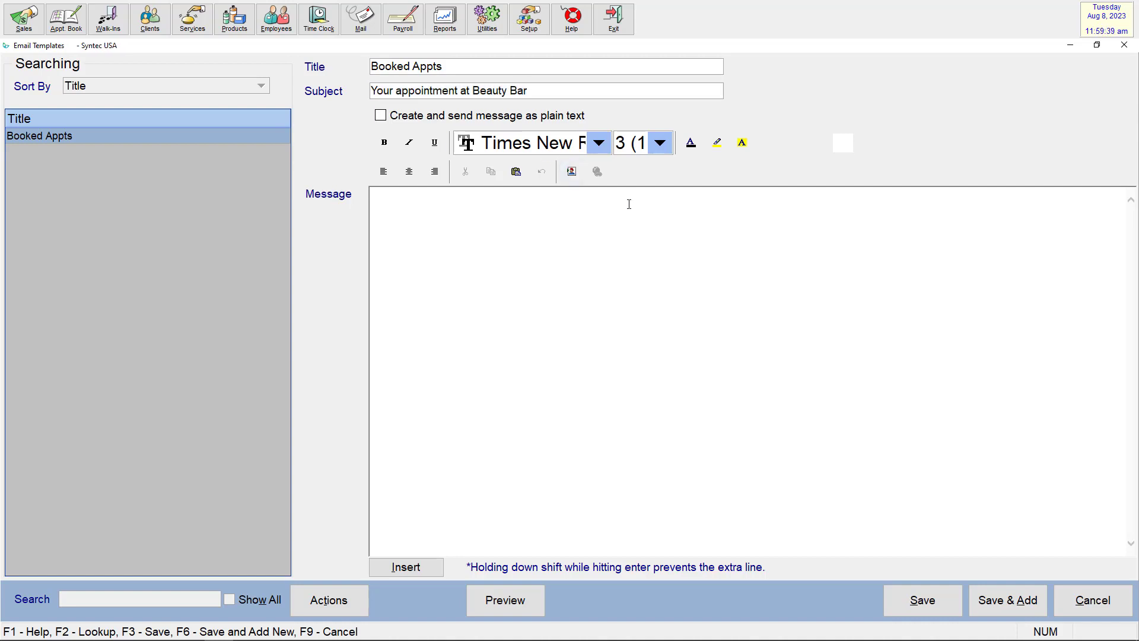
Enter the Beauty Bar booking confirmation message and replace the dashes in its greeting with the First Name tag.
type("-----,  We're delighted to inform you that your appointment at Beauty Bar has been successfully booked! Here are the details:  -----  We're looking forward to providing you with a fantastic salon experience. If you have any questions or need to make any changes, please do so at least 48 hours prior to your appointment to avoid fees.  Thank you for choosing Beauty Bar. See you soon!  Best regards, The Team at Beauty Bar")
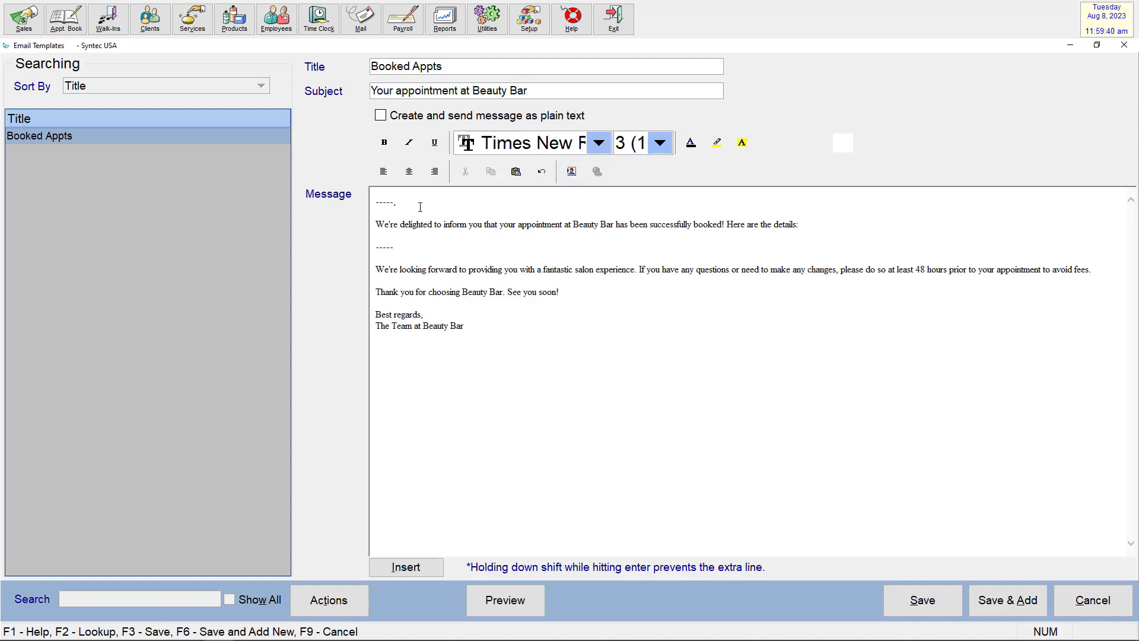
left_click_drag(395, 204, 361, 205)
key("BackSpace")
left_click(422, 568)
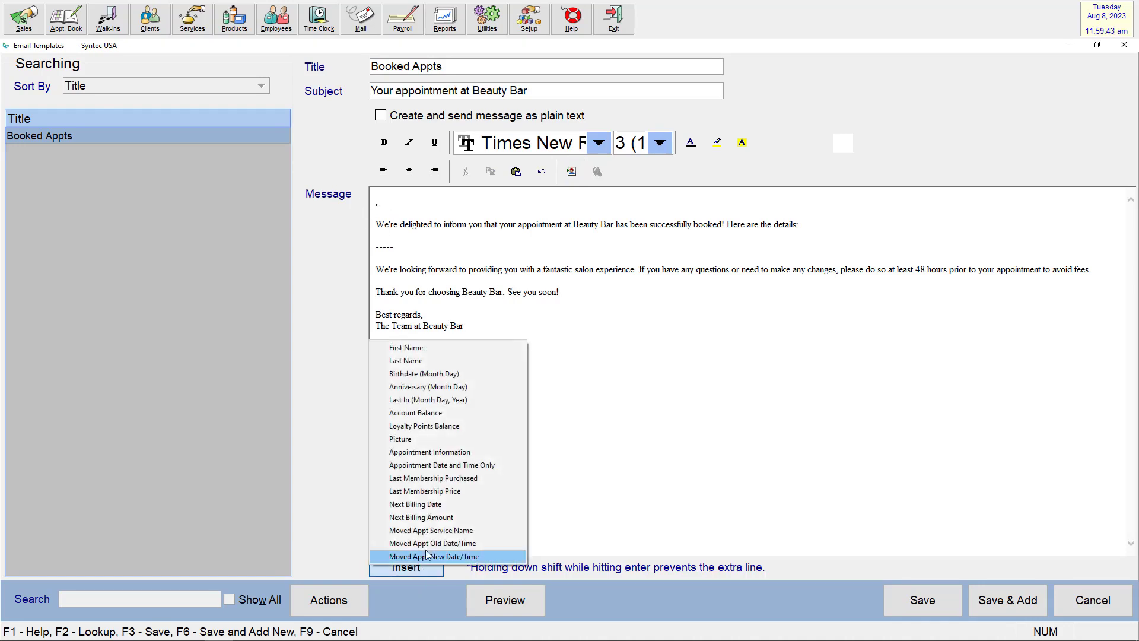
left_click(453, 350)
Replace the dashes below "Here are the details:" with the Appointment Information tag.
left_click_drag(402, 245, 375, 246)
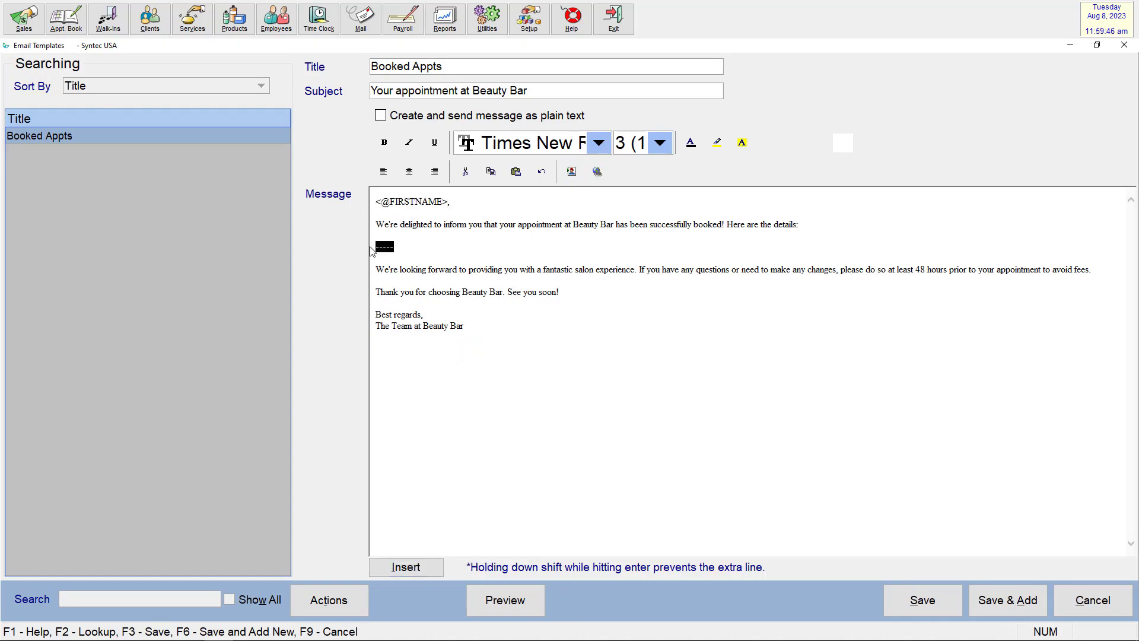
key("BackSpace")
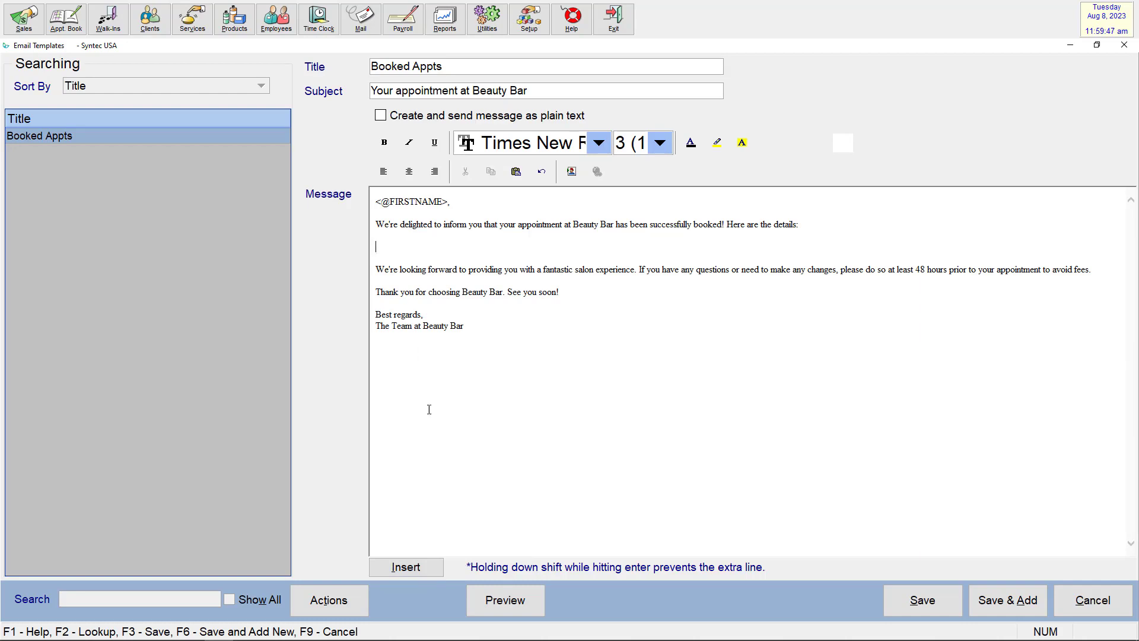
left_click(436, 570)
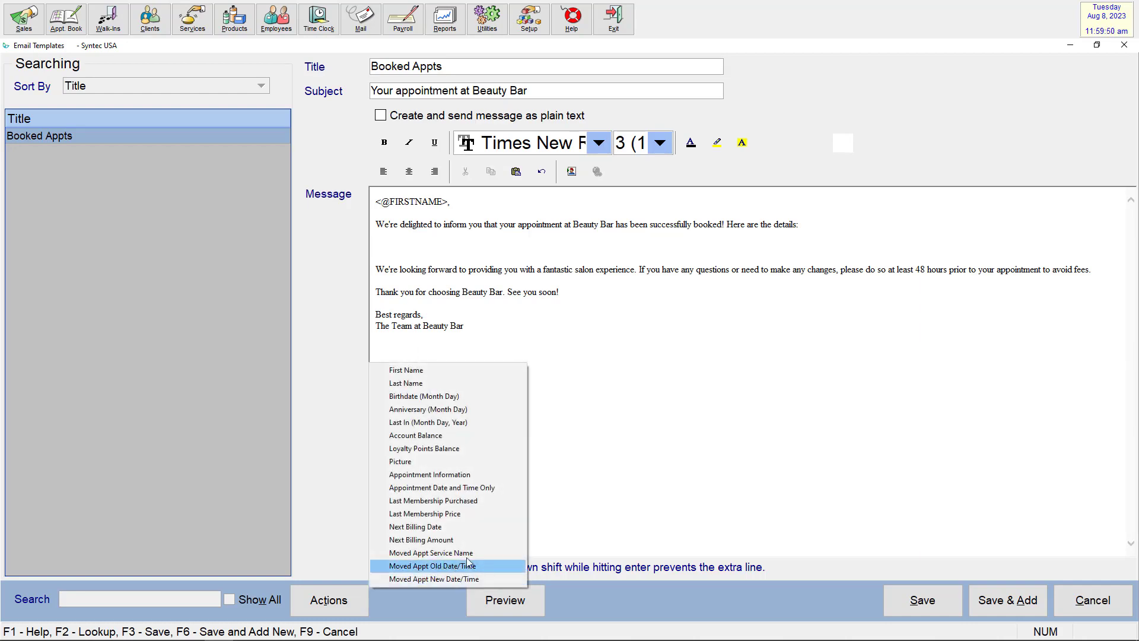
left_click(502, 474)
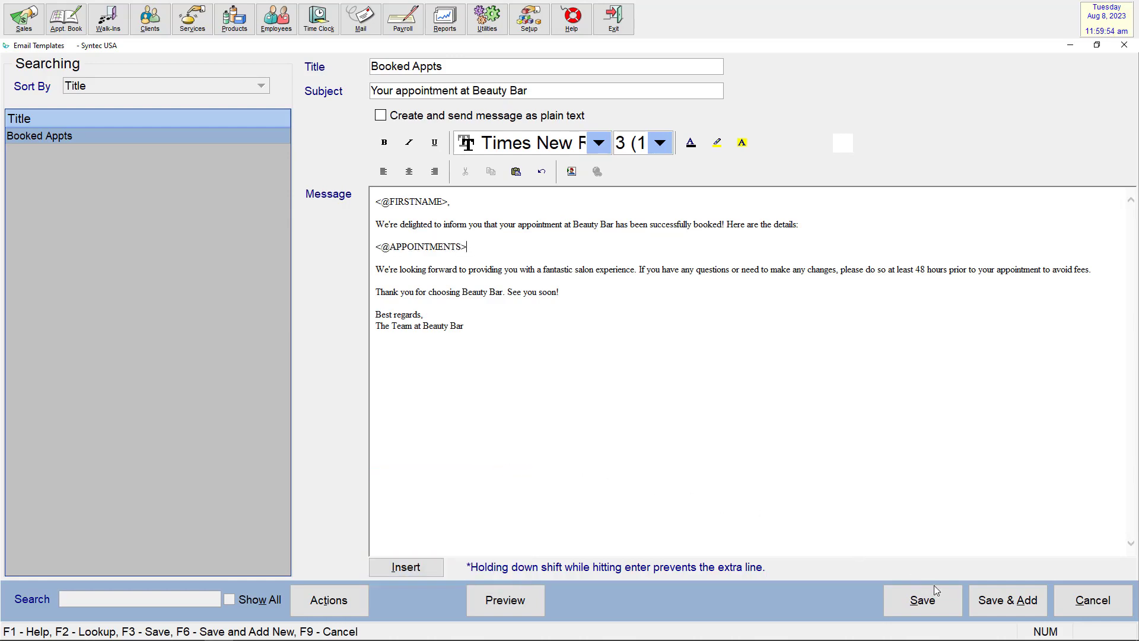
Save the "Booked Appts" email template and preview it with sample single and multiple appointments.
left_click(945, 603)
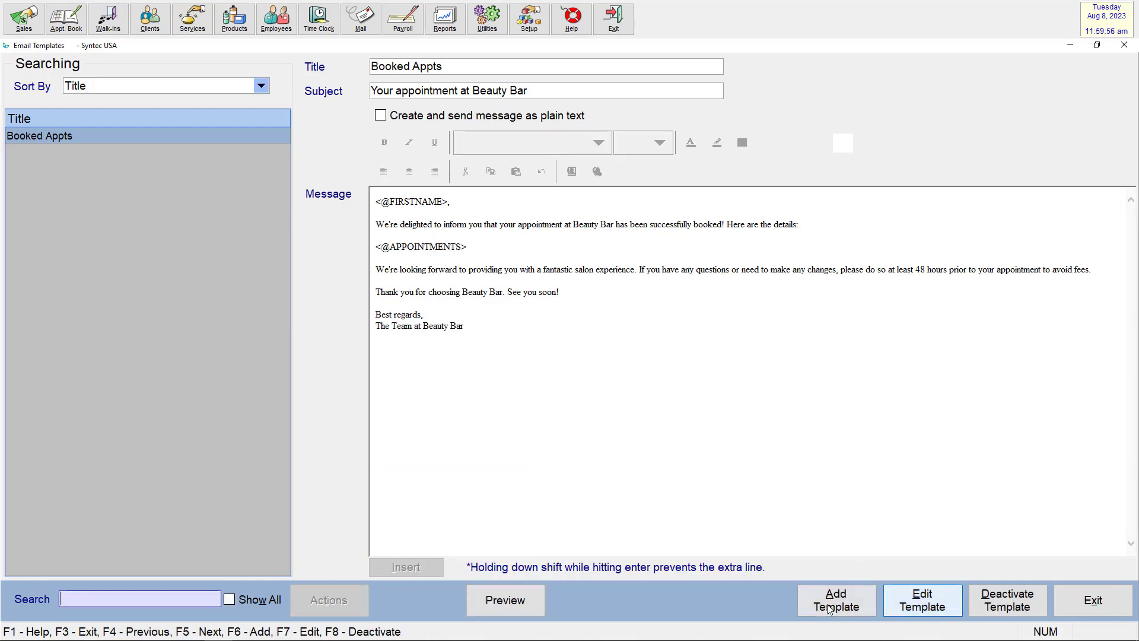
left_click(531, 606)
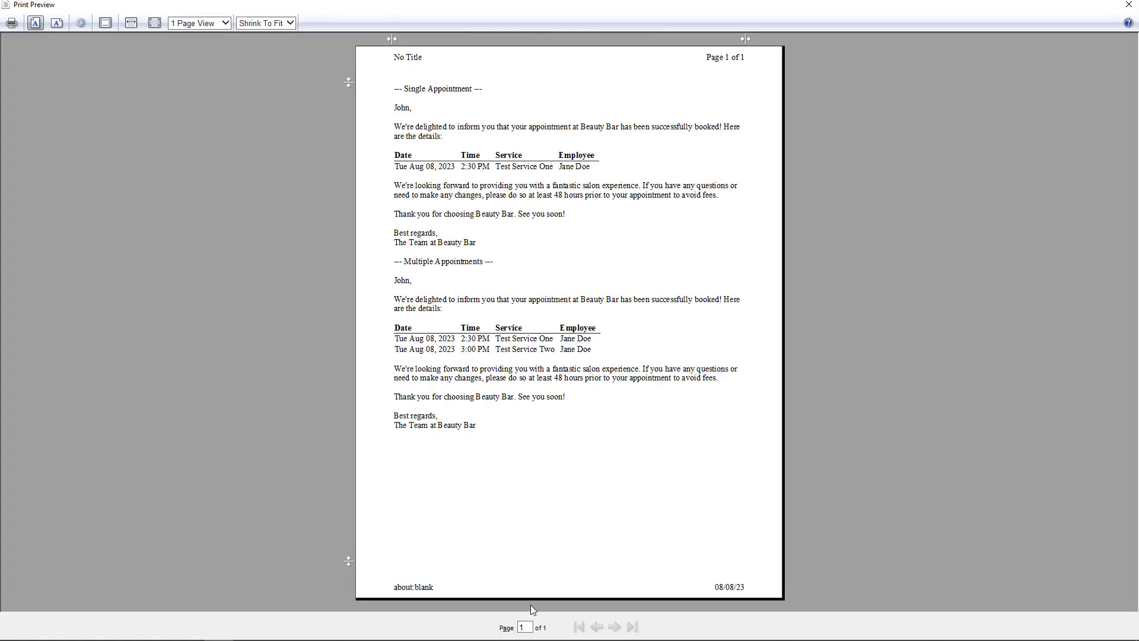
left_click(1127, 5)
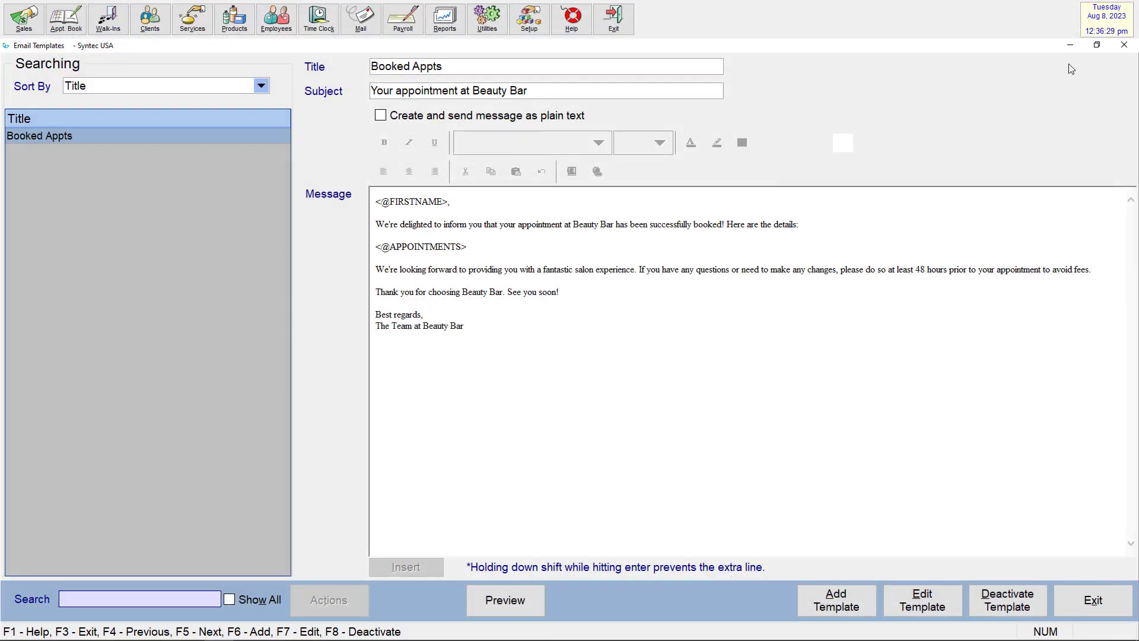
Add another email template titled "Moved Appts" with the subject "Your appointment has changed".
left_click(870, 609)
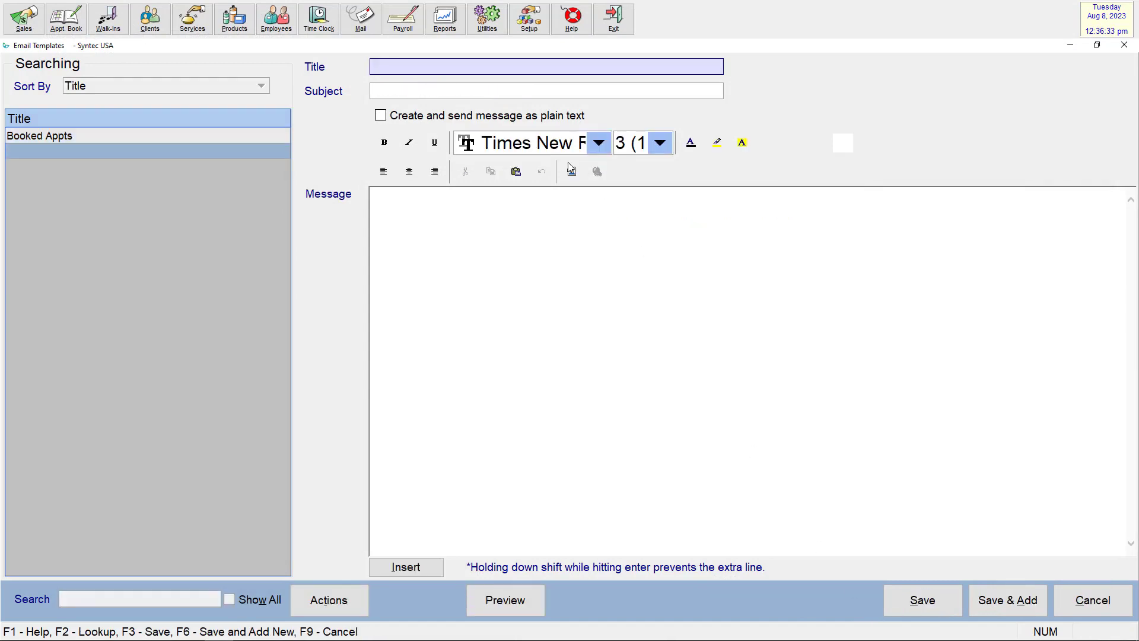
type("Moved Appts")
key("Tab")
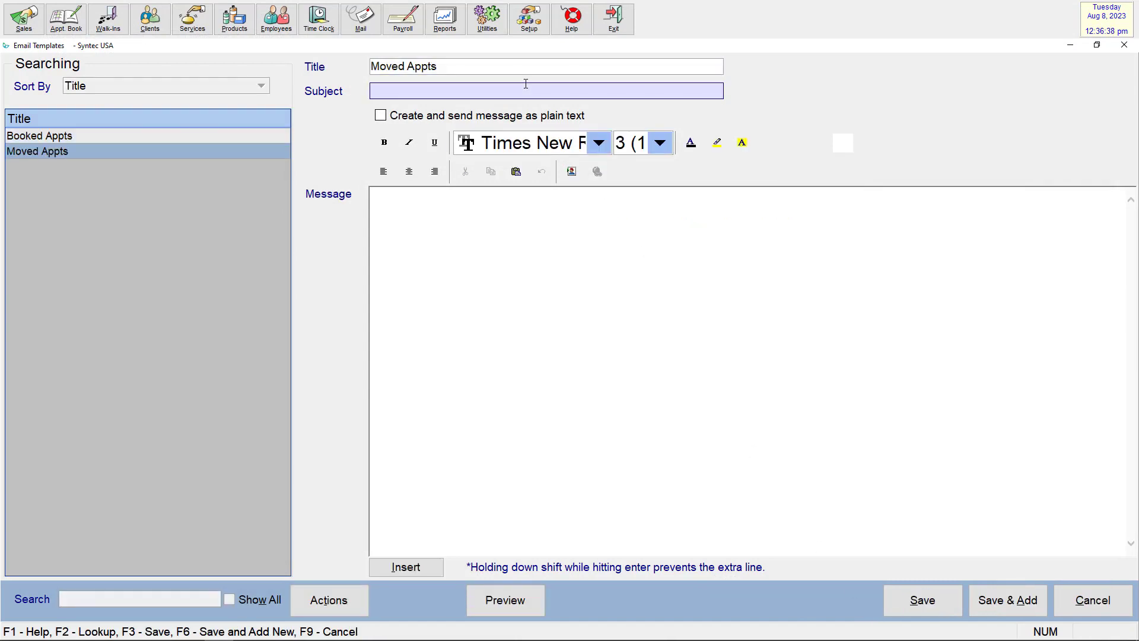
type("Your appointment has changed")
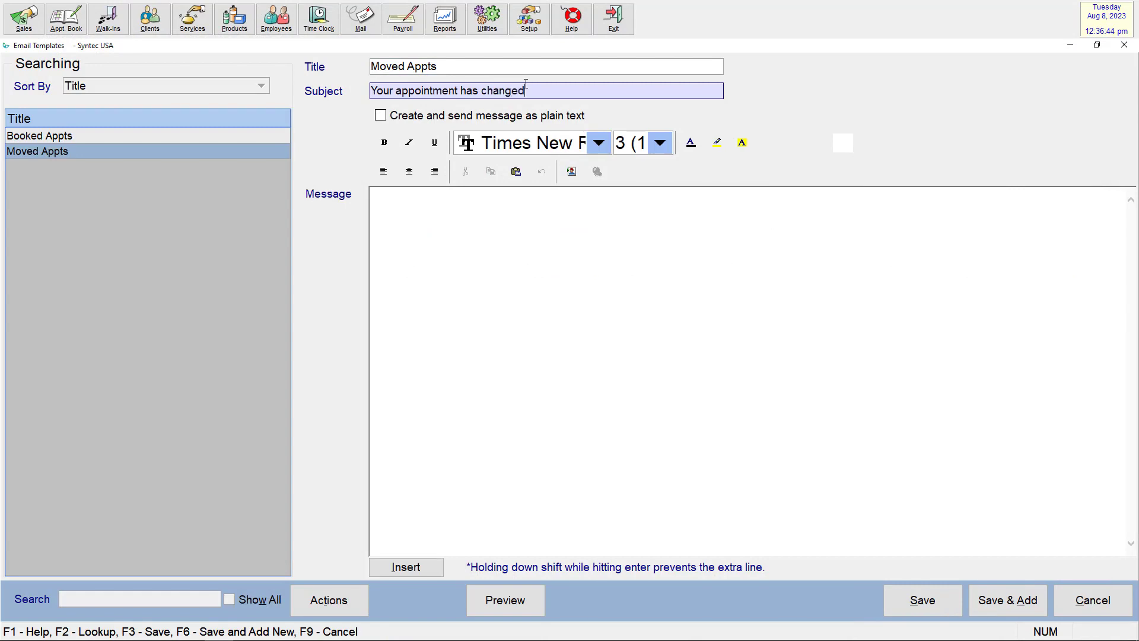
Enter the message about the modified Beauty Bar appointment and replace the dashes in its greeting with the First Name tag.
left_click(486, 211)
type("-----,  Your appointment at Beauty Bar has been successfully modified! Here are the details:  Old Appointment: -----  New Appointment: -----  We're looking forward to providing you with a fantastic salon experience. If you have any questions or need to make any changes, please do so at least 48 hours prior to your appointment to avoid fees.  Thank you for choosing Beauty Bar. See you soon!  Best regards, The Team at Beauty Bar")
double_click(383, 201)
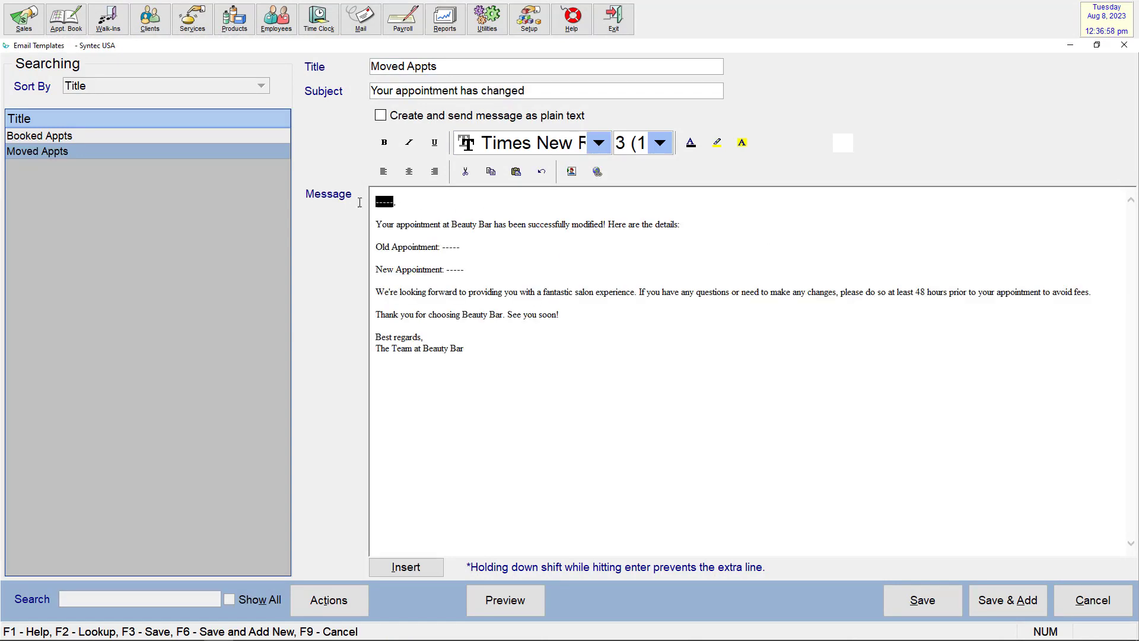
left_click(406, 568)
left_click(407, 348)
Replace the Old Appointment and New Appointment dashes with the Moved Appt Old Date/Time and Moved Appt New Date/Time tags.
left_click_drag(464, 244, 445, 243)
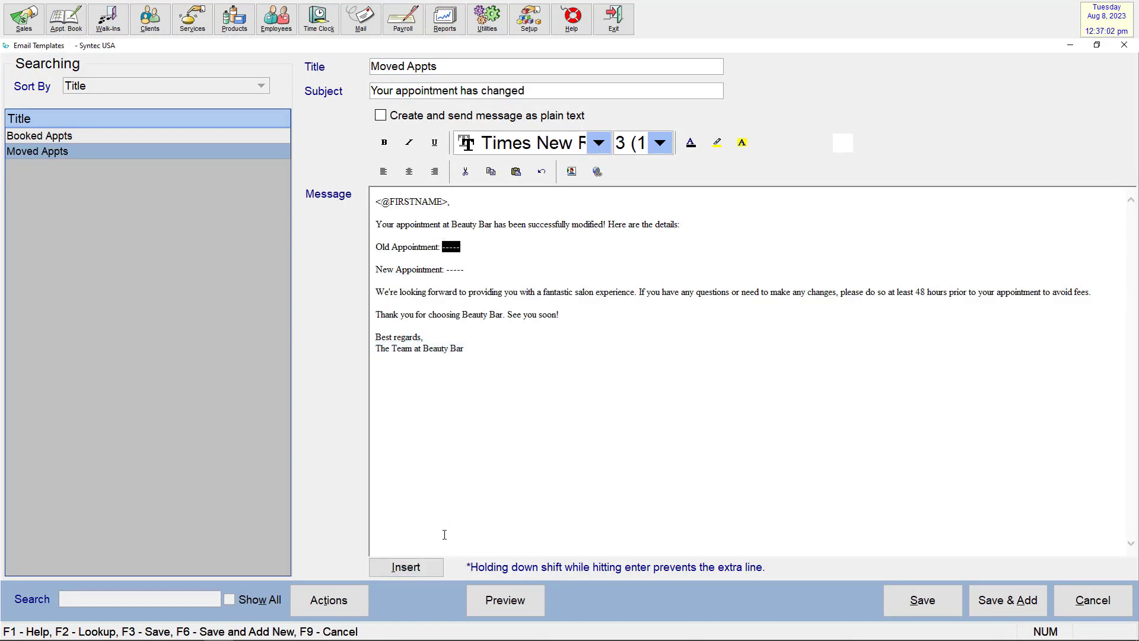
left_click(433, 567)
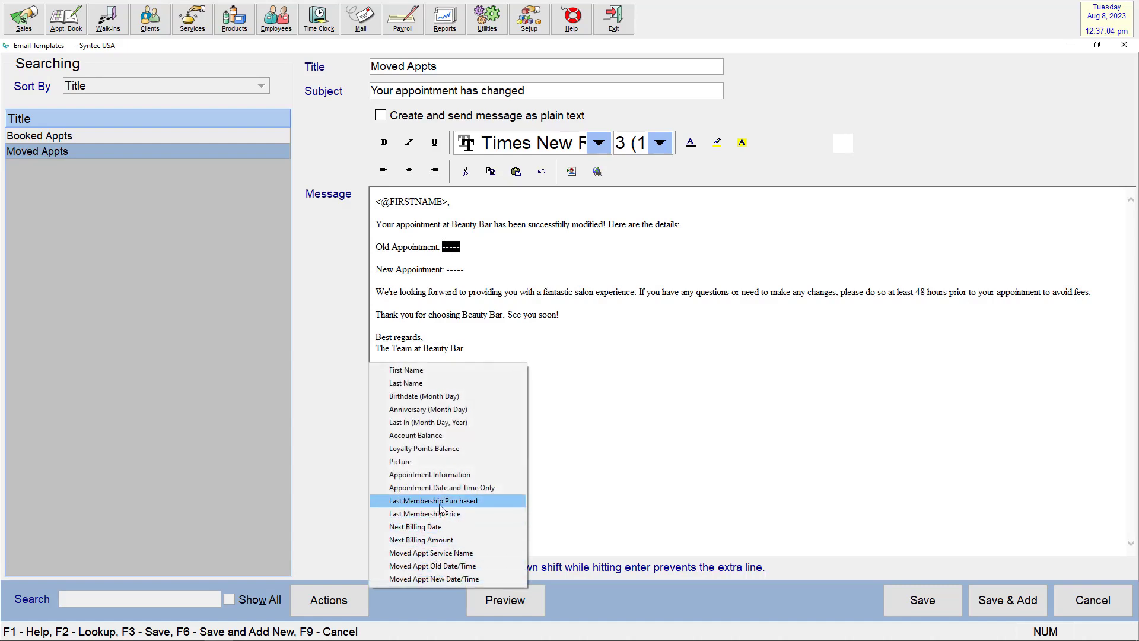
left_click(495, 567)
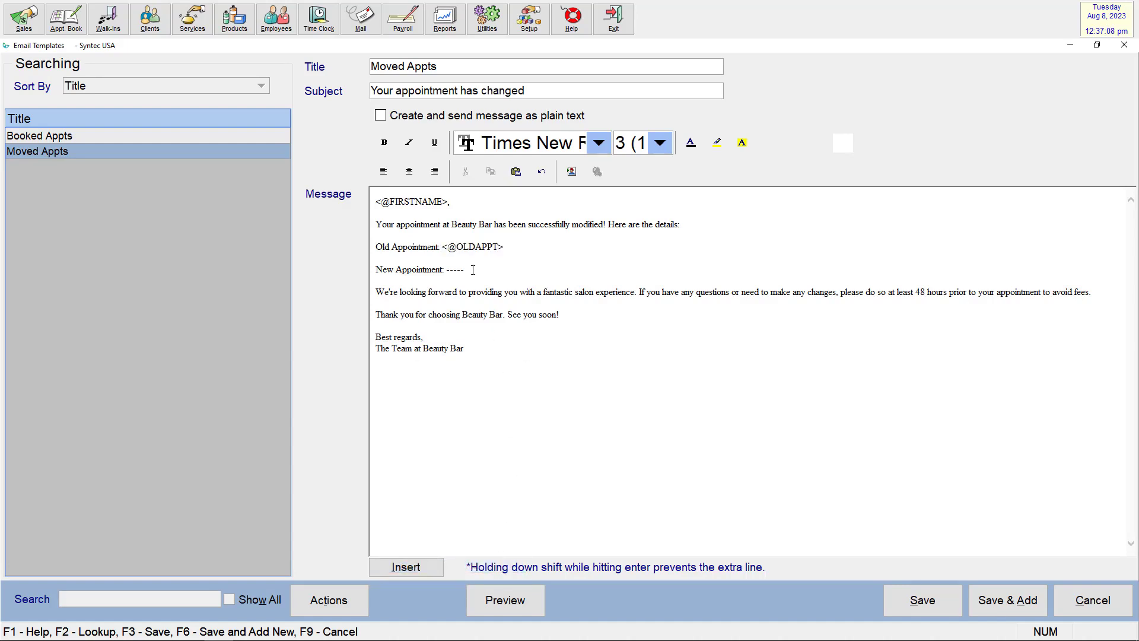
left_click_drag(468, 270, 444, 270)
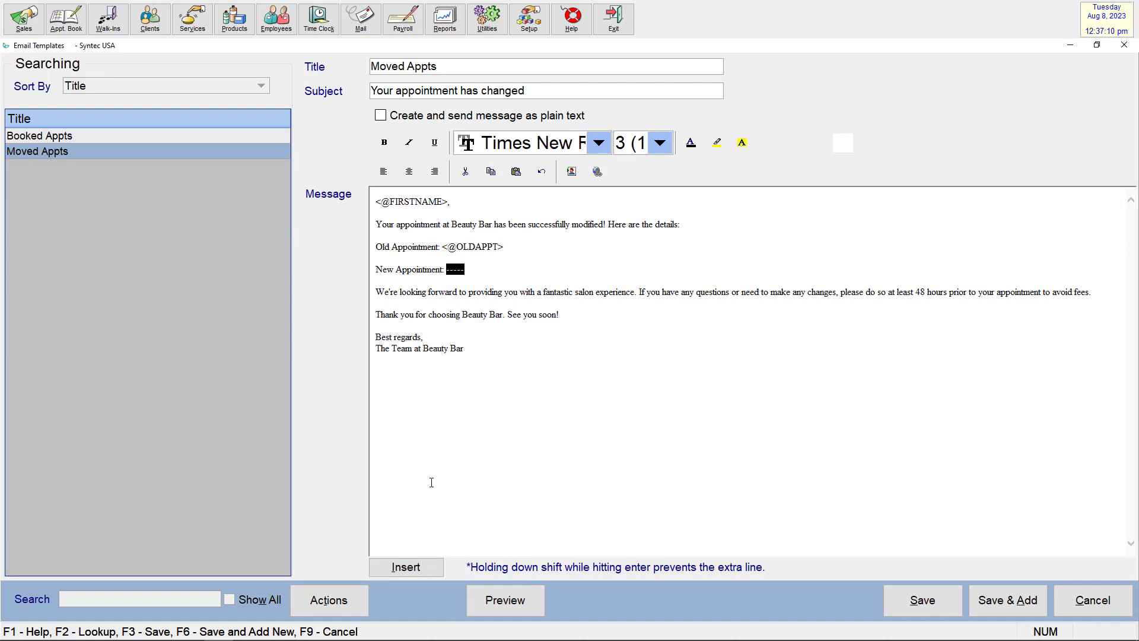
left_click(428, 569)
left_click(489, 586)
Save and preview the "Moved Appts" email template, and return to the Appointment Book Defaults.
left_click(946, 604)
left_click(538, 607)
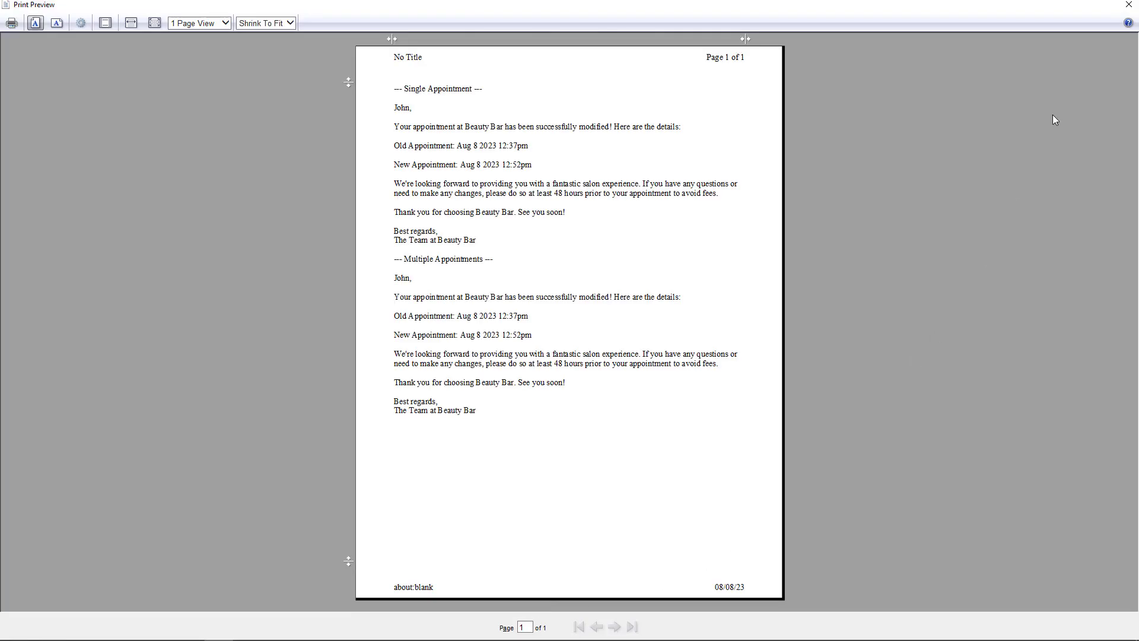
left_click(1129, 5)
left_click(1103, 600)
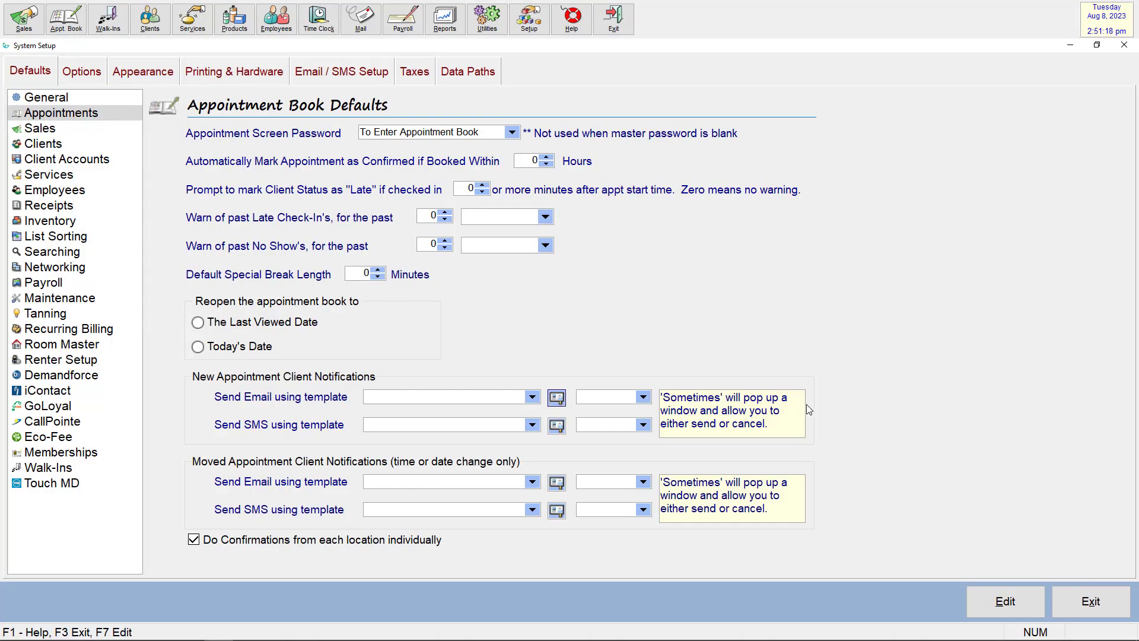
Add a new-appointment SMS template titled "Booked Appt" with the message "Hi -----, your appointment at Beauty Bar for ----- has been successfully booked!".
left_click(562, 428)
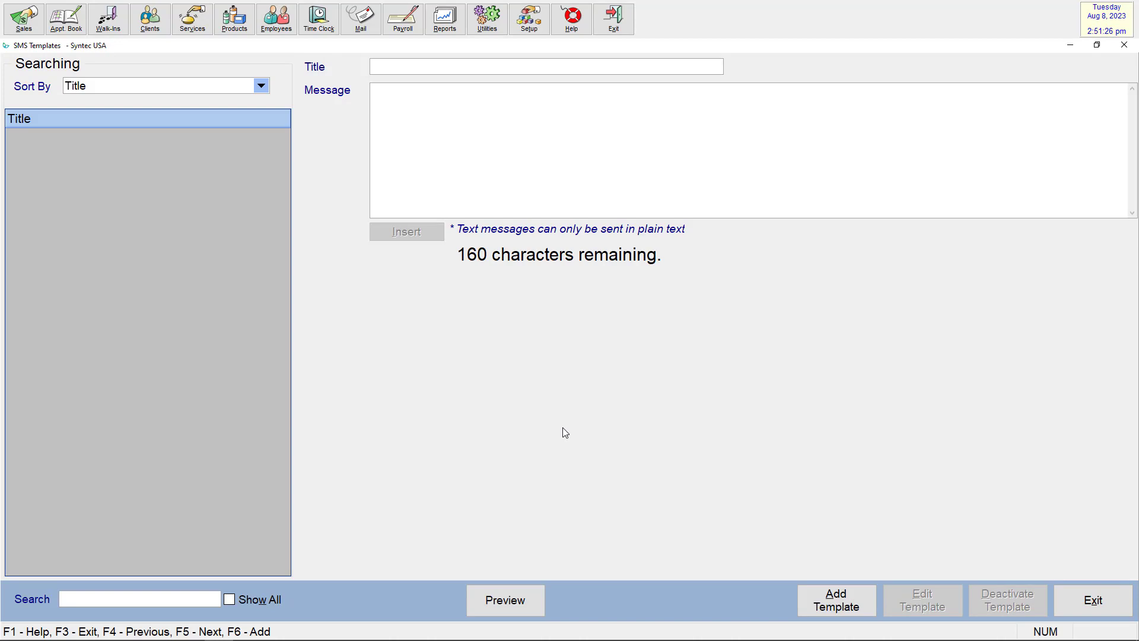
left_click(872, 606)
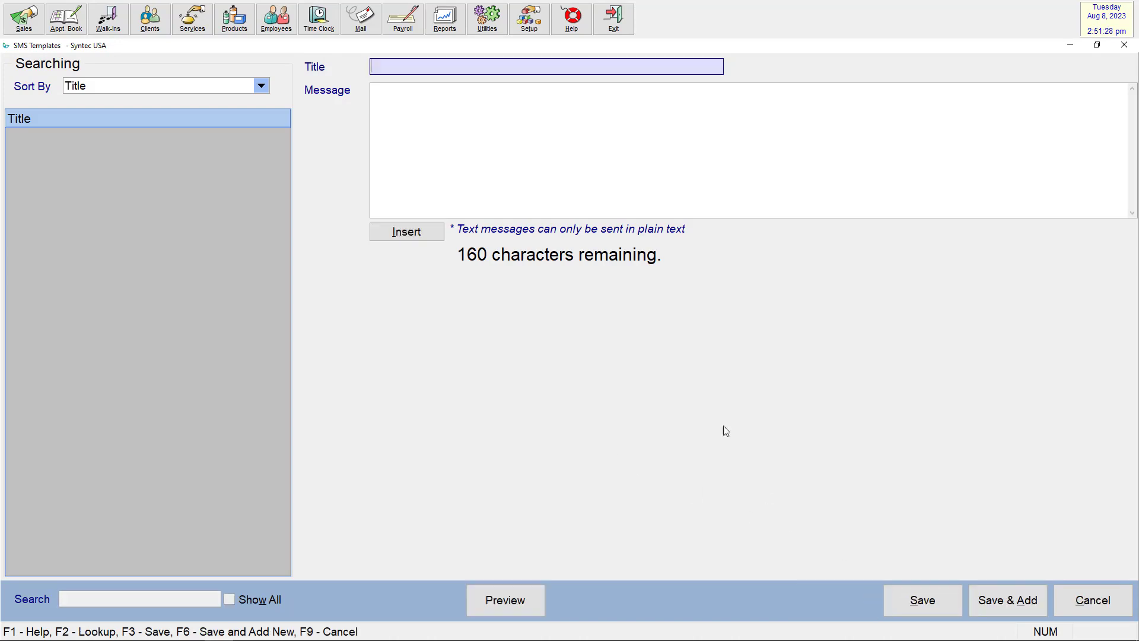
type("Book")
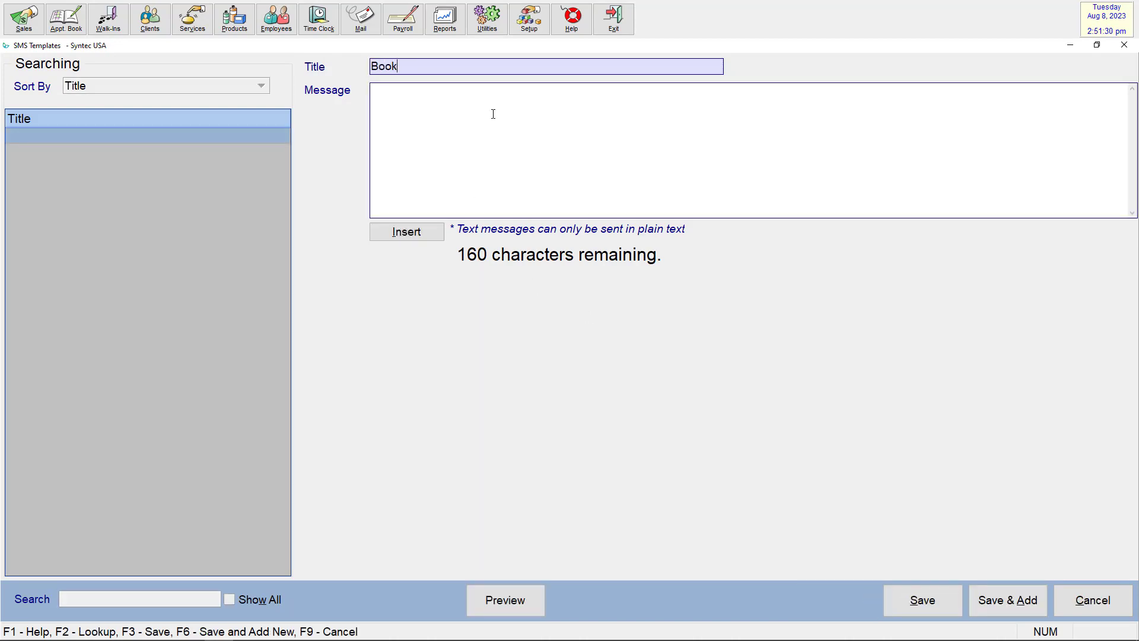
type("ed Appt")
right_click(514, 120)
left_click(537, 185)
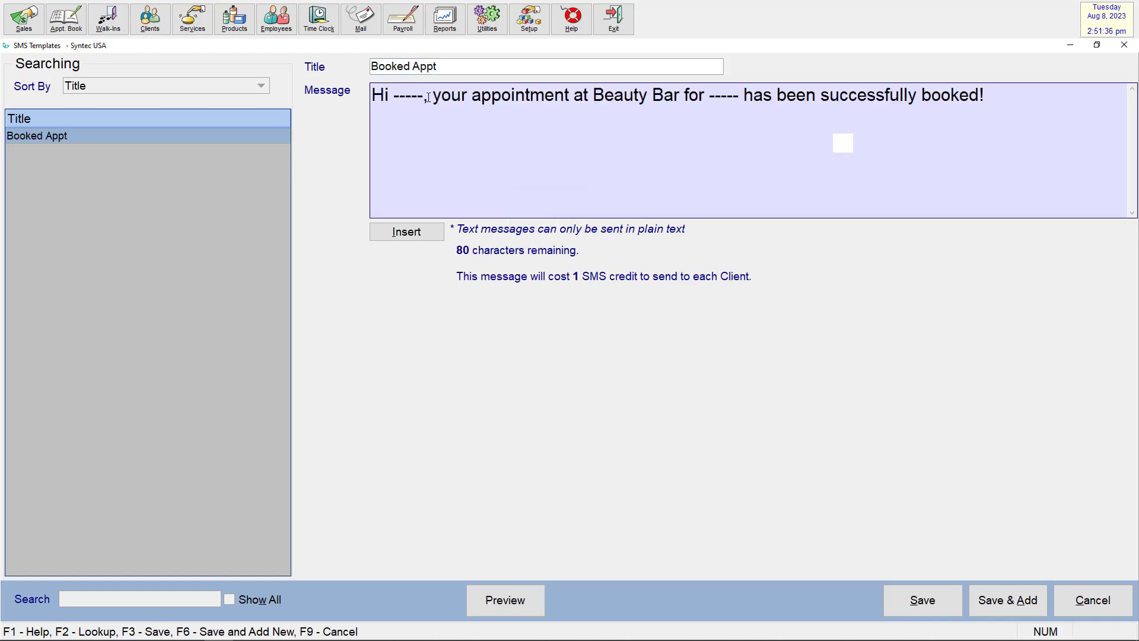
Replace the two dashed placeholders in the SMS message with the First Name and Appointment Information tags.
left_click_drag(425, 97, 393, 96)
left_click(428, 237)
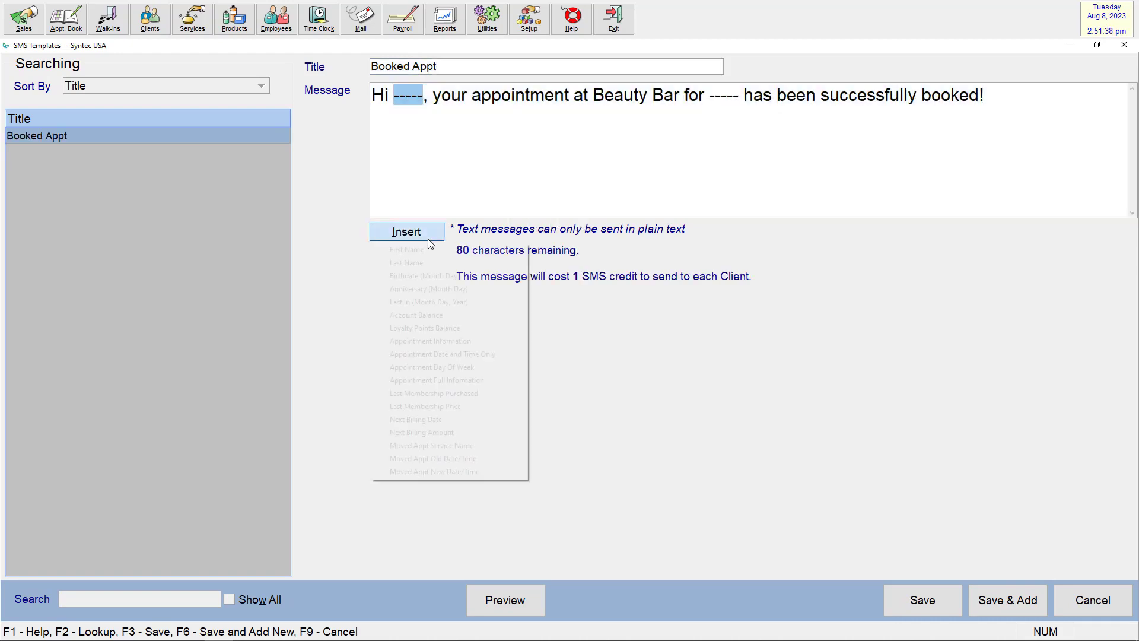
left_click(426, 250)
left_click_drag(853, 98, 820, 98)
left_click(424, 238)
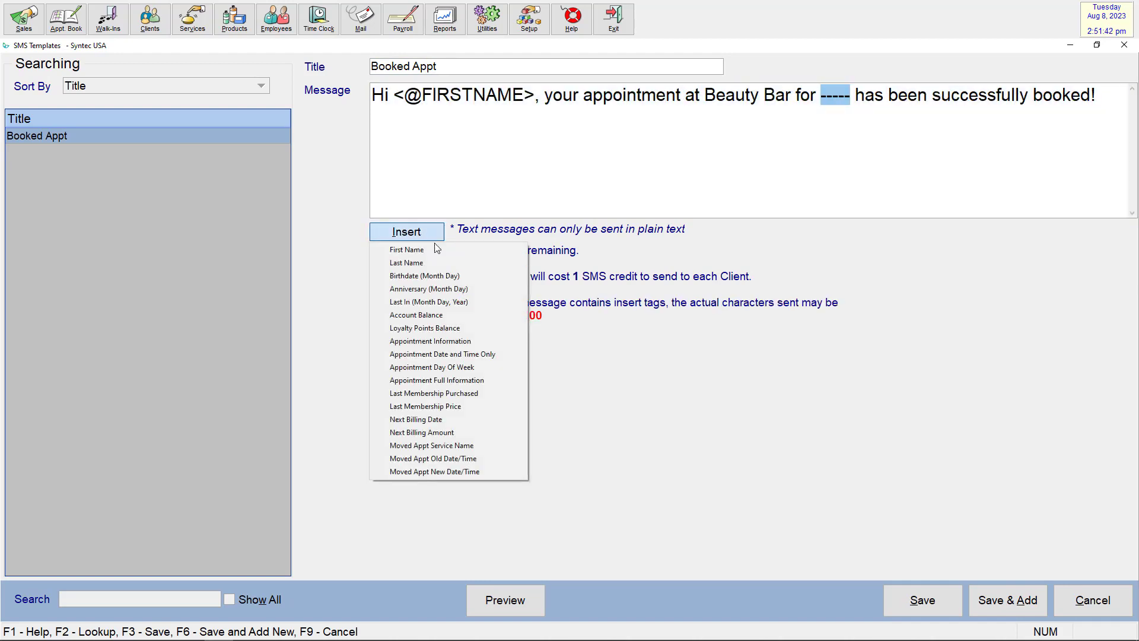
left_click(480, 341)
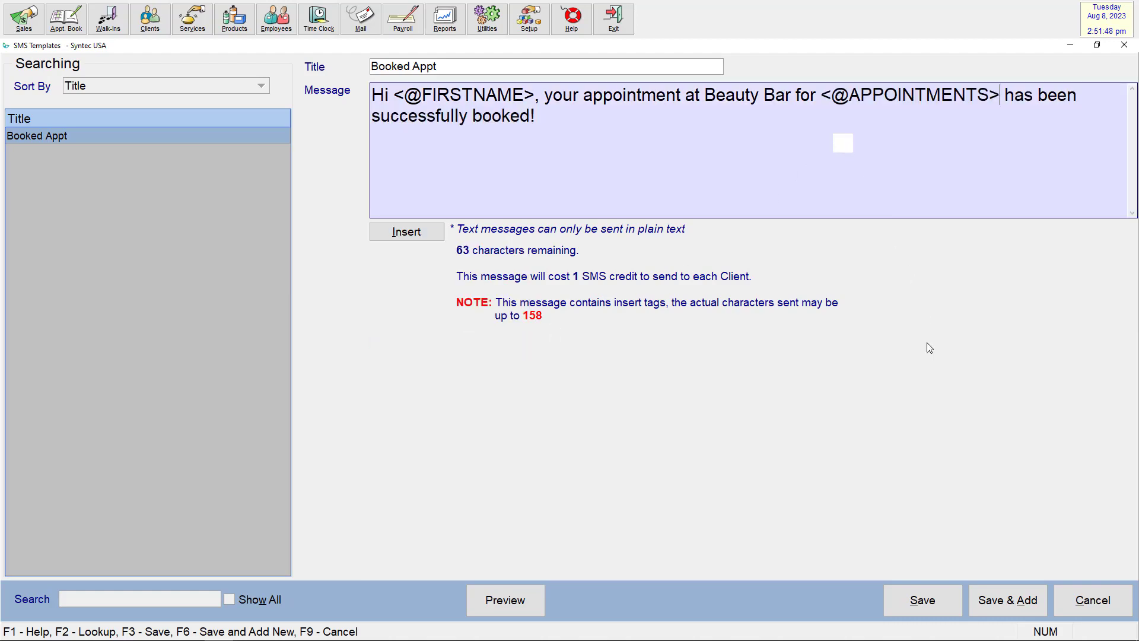
Save the "Booked Appt" SMS template and preview its text for single and multiple appointments.
left_click(934, 605)
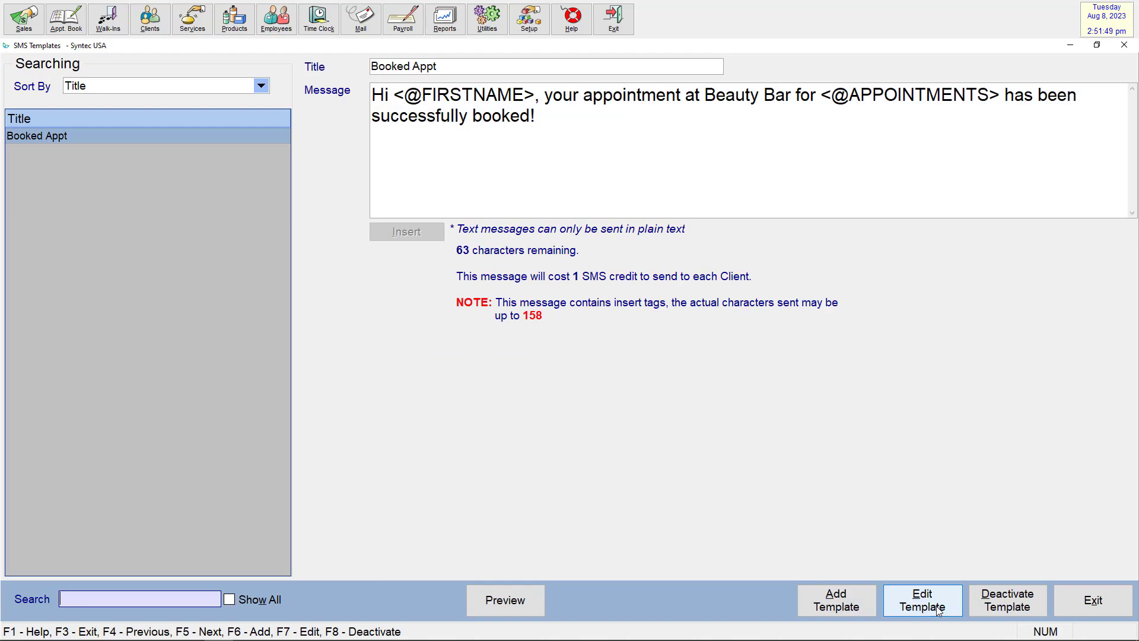
left_click(533, 607)
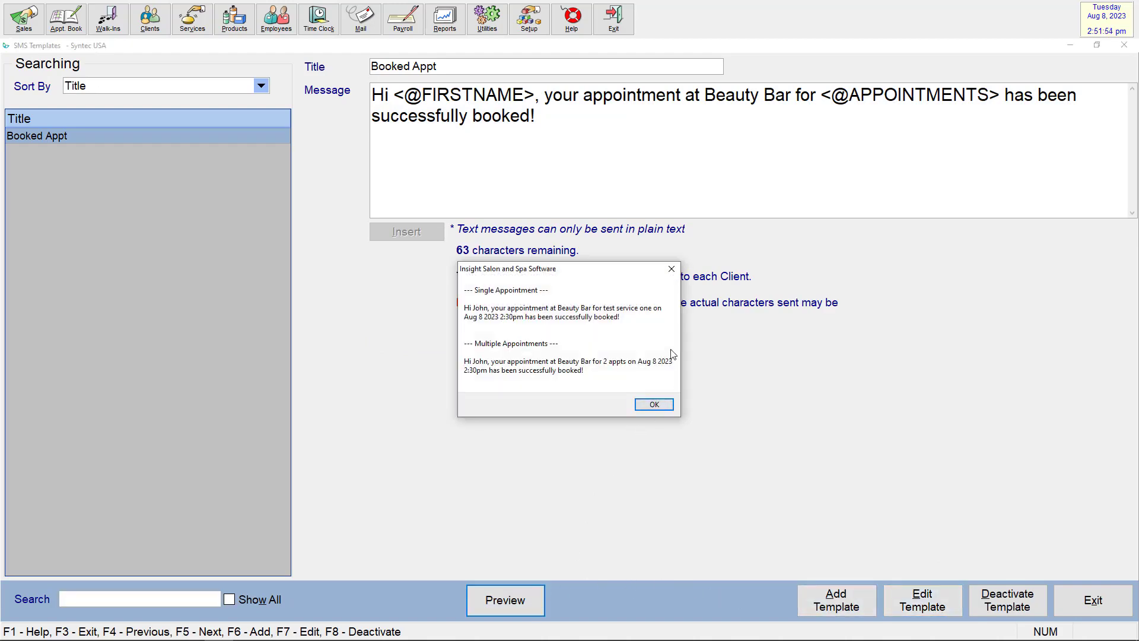
left_click(669, 405)
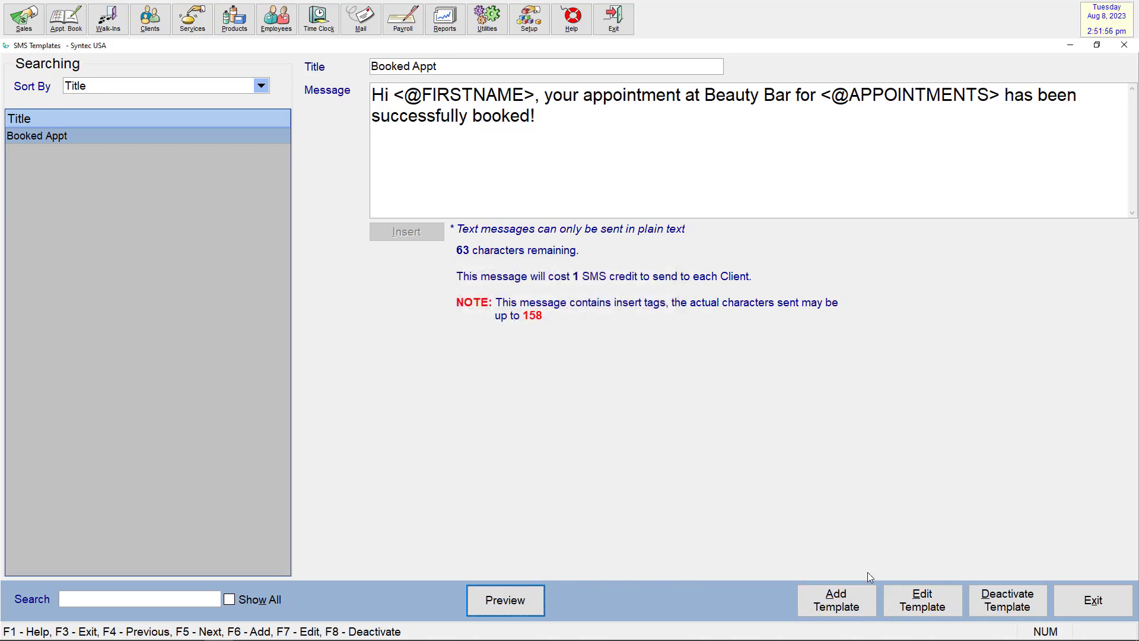
Add an SMS template titled "Moved Appts" with the message "Hi -----, your appointment at Beauty Bar has been modified. Your new appointment date and time is -----.".
left_click(867, 609)
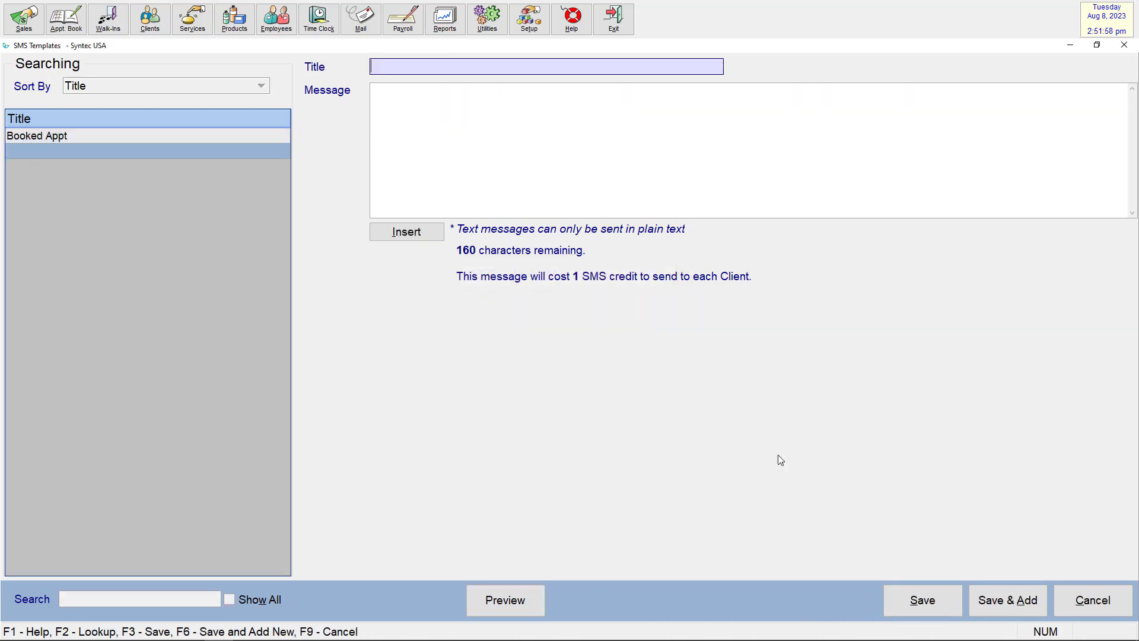
type("Moved Appts")
left_click(640, 128)
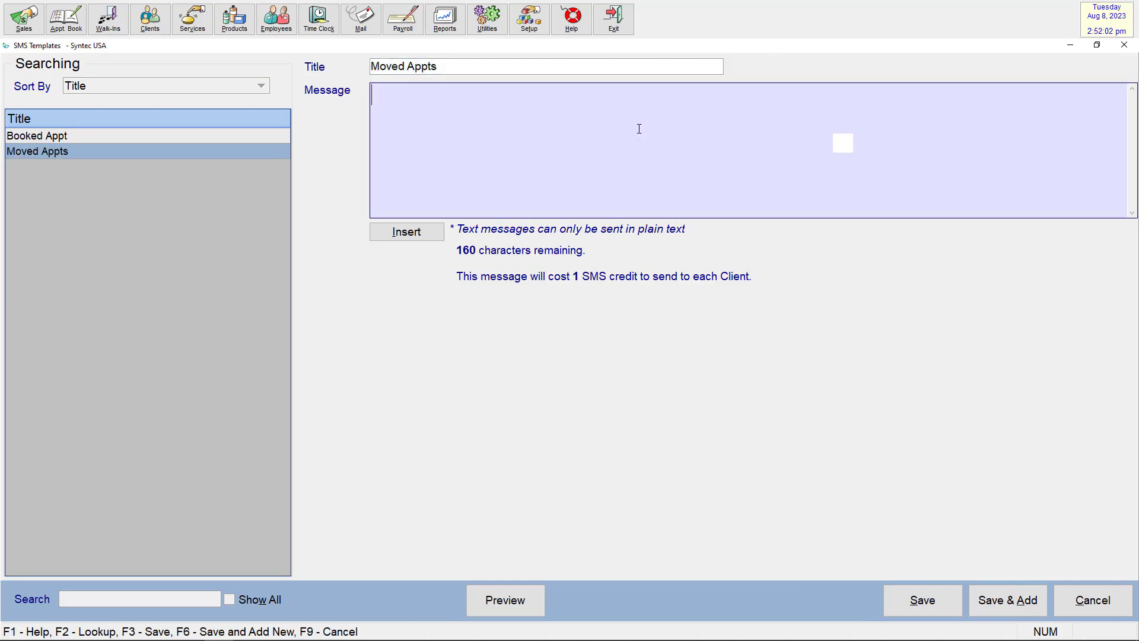
key("alt+Tab")
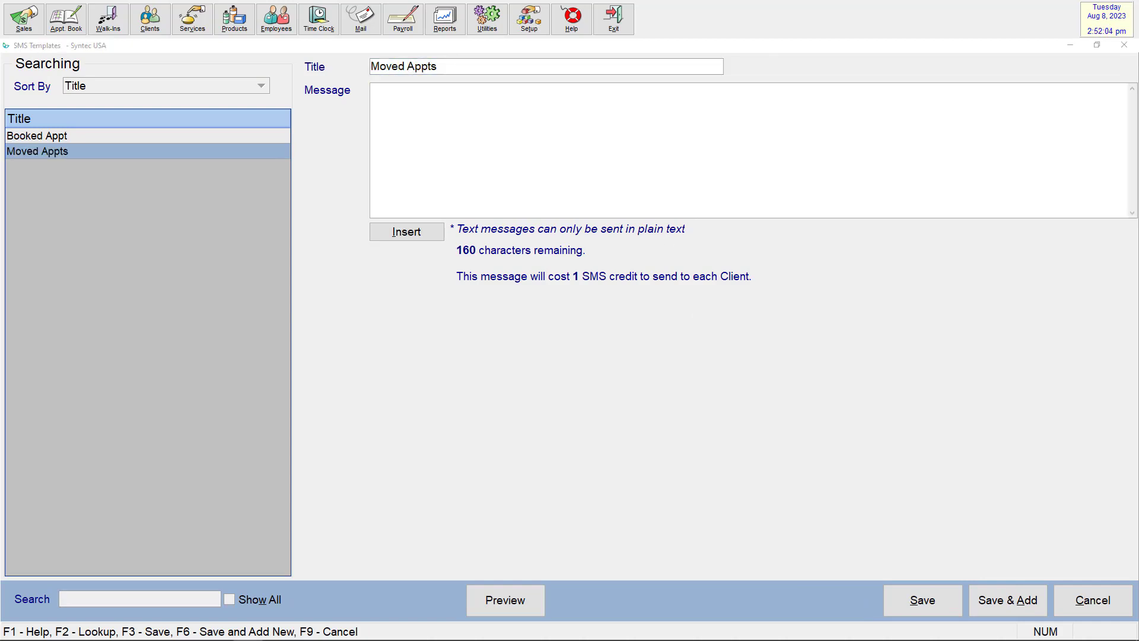
left_click(446, 111)
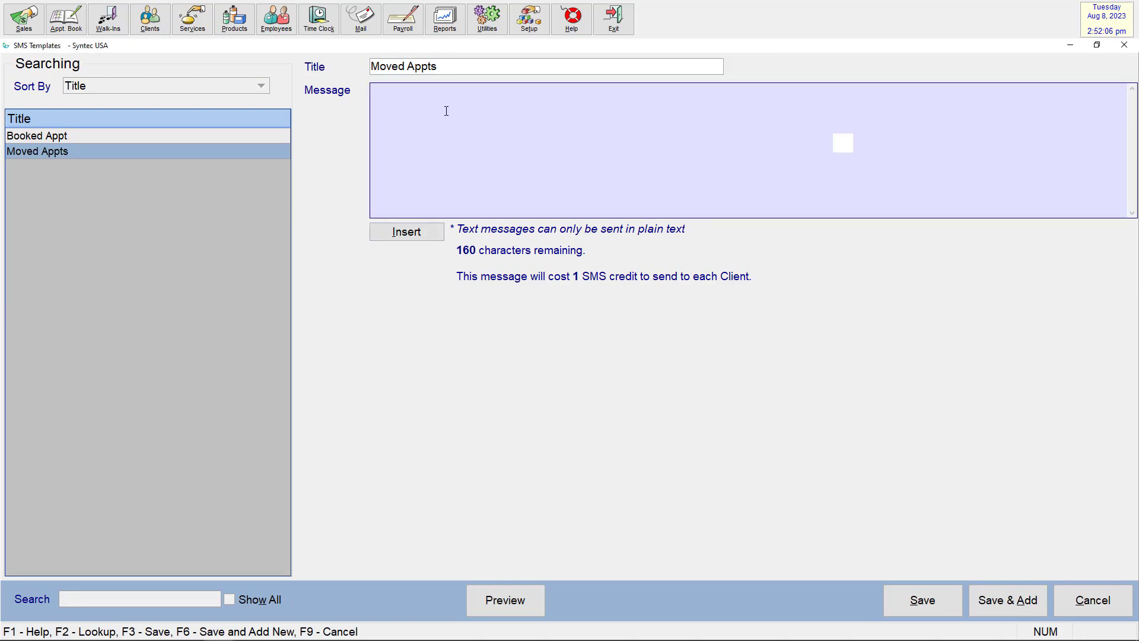
right_click(446, 111)
left_click(469, 161)
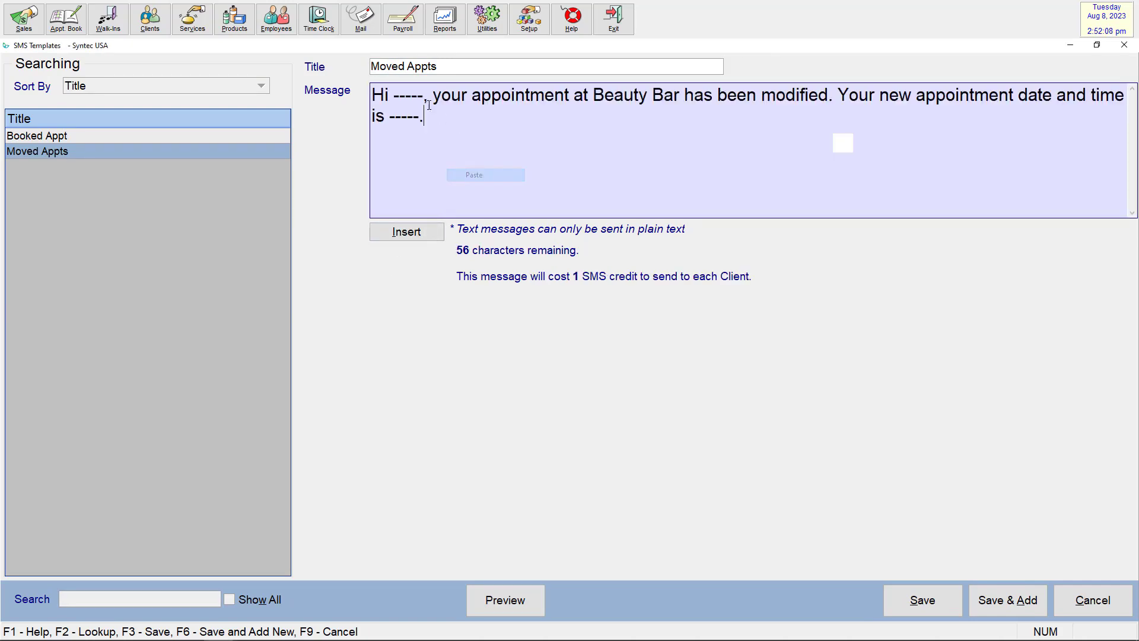
Replace the two dashed placeholders in the moved-appointment SMS message with the First Name and Moved Appt New Date/Time tags.
left_click_drag(425, 96, 394, 96)
left_click(415, 233)
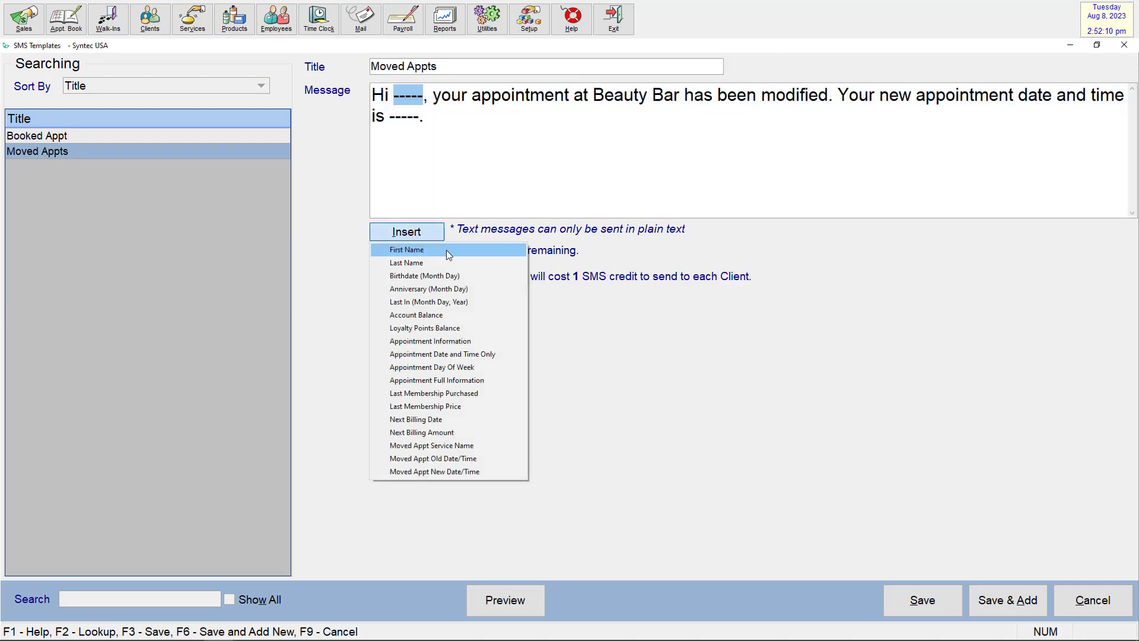
left_click(451, 250)
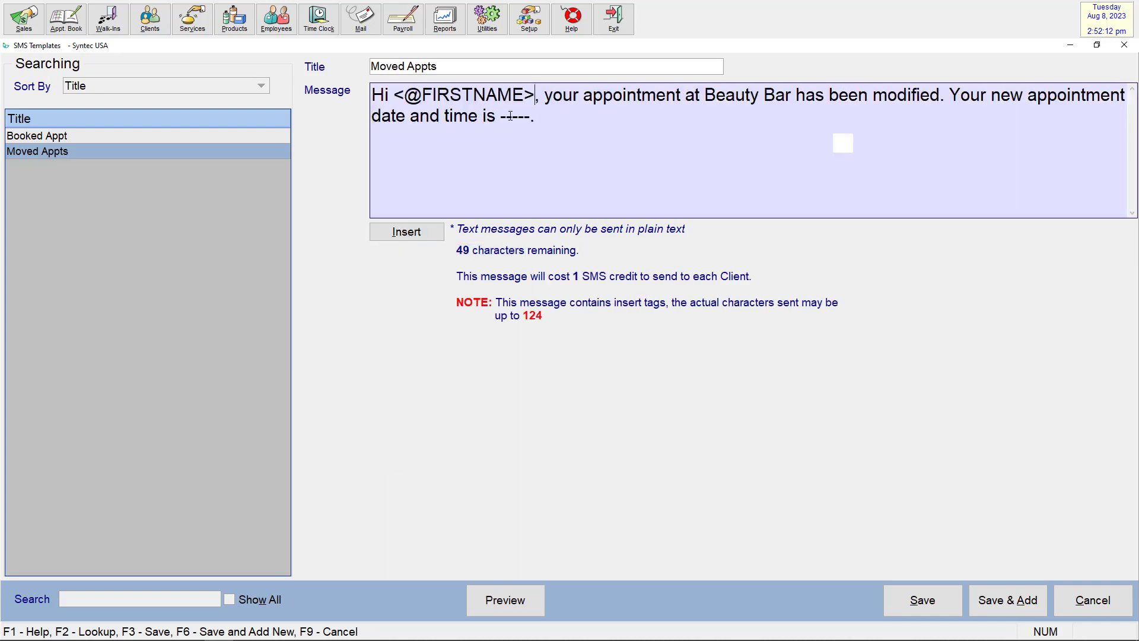
left_click_drag(501, 116, 531, 117)
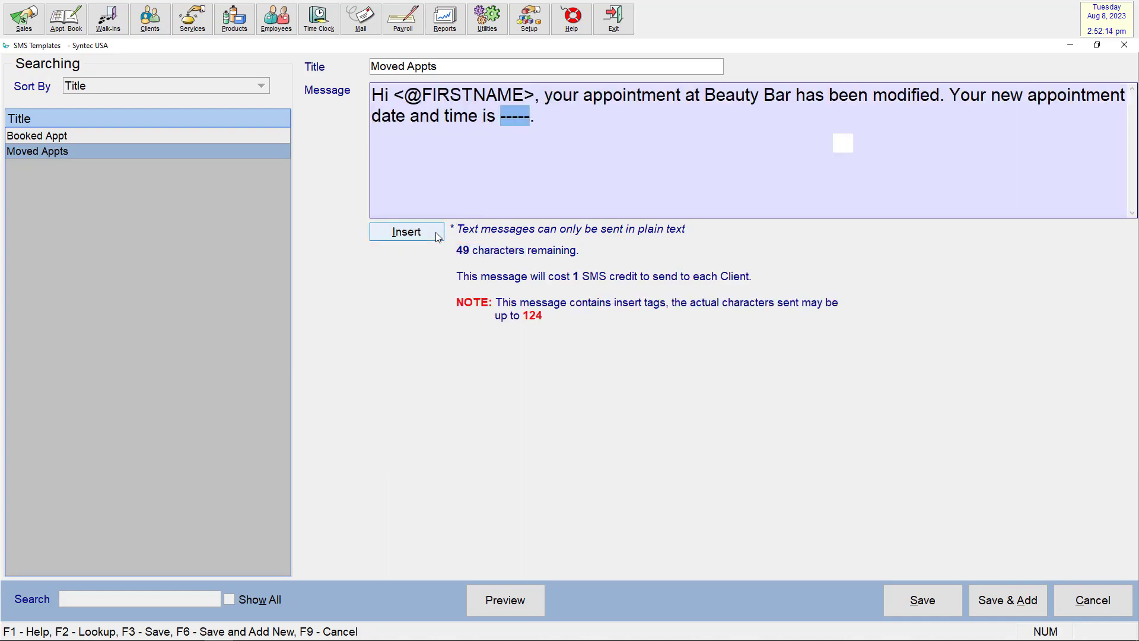
left_click(407, 232)
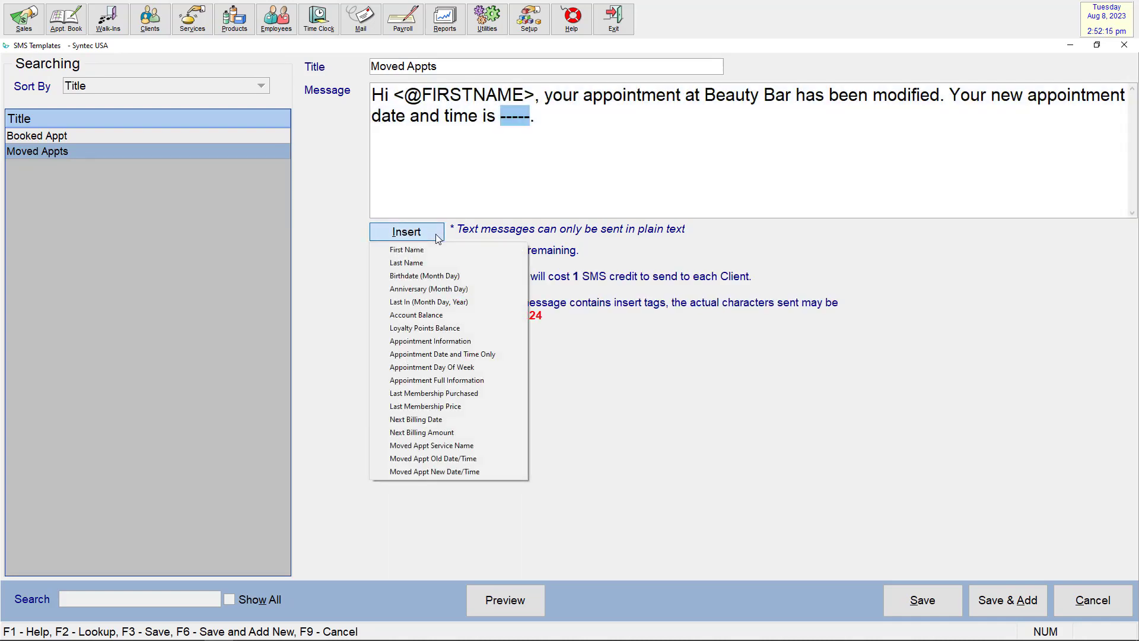
left_click(495, 471)
Save and preview the "Moved Appts" SMS template, and return to the Appointment Book Defaults.
left_click(953, 609)
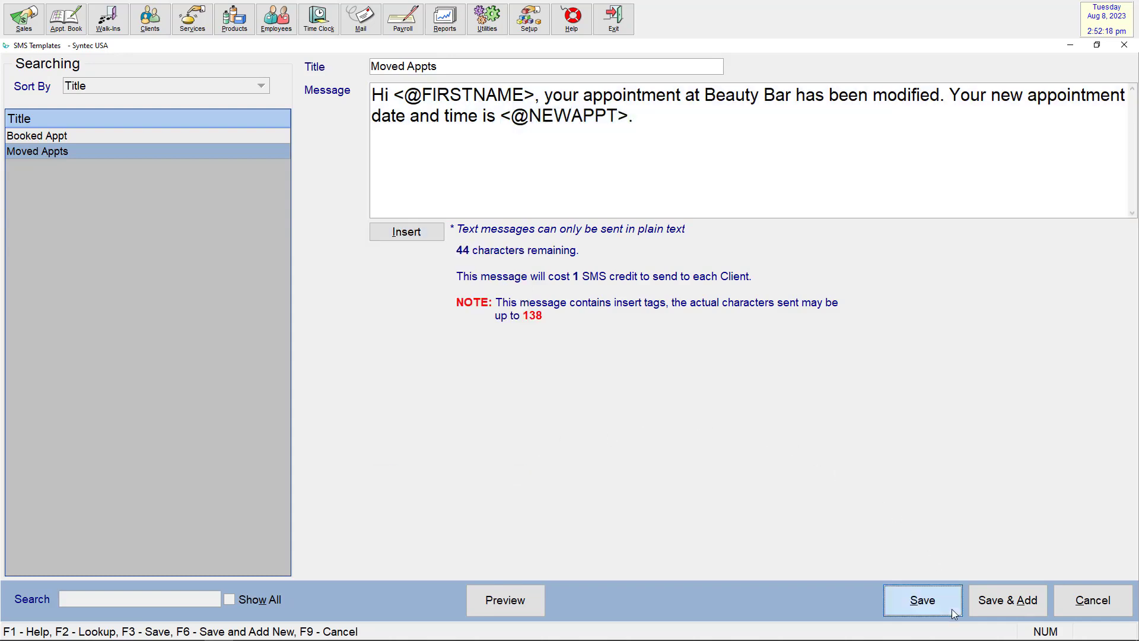
left_click(538, 604)
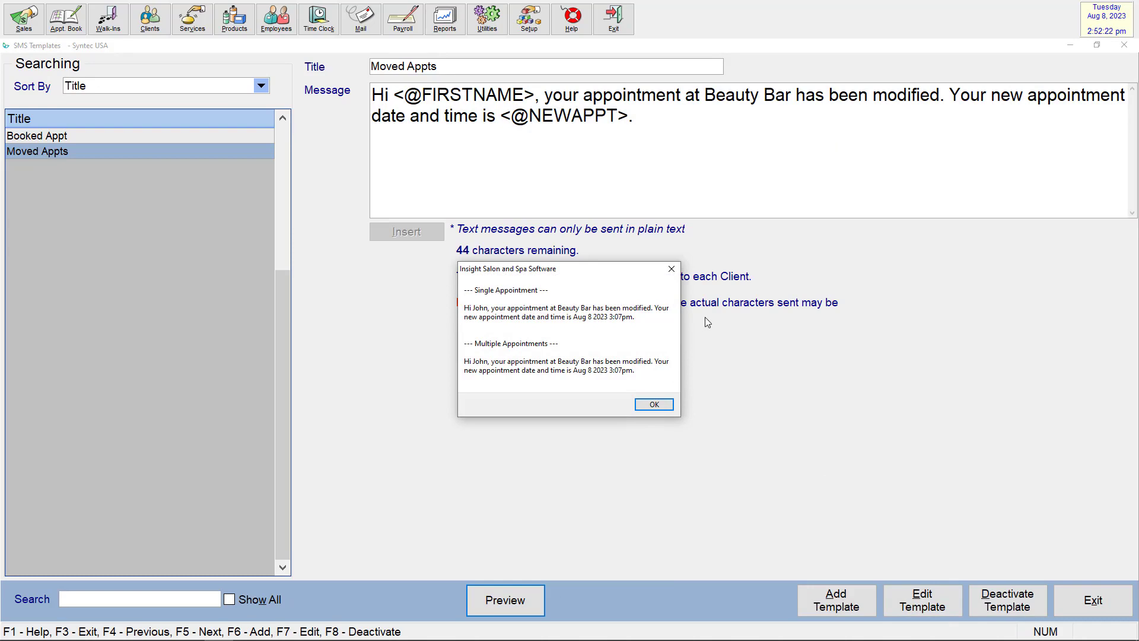
left_click(668, 407)
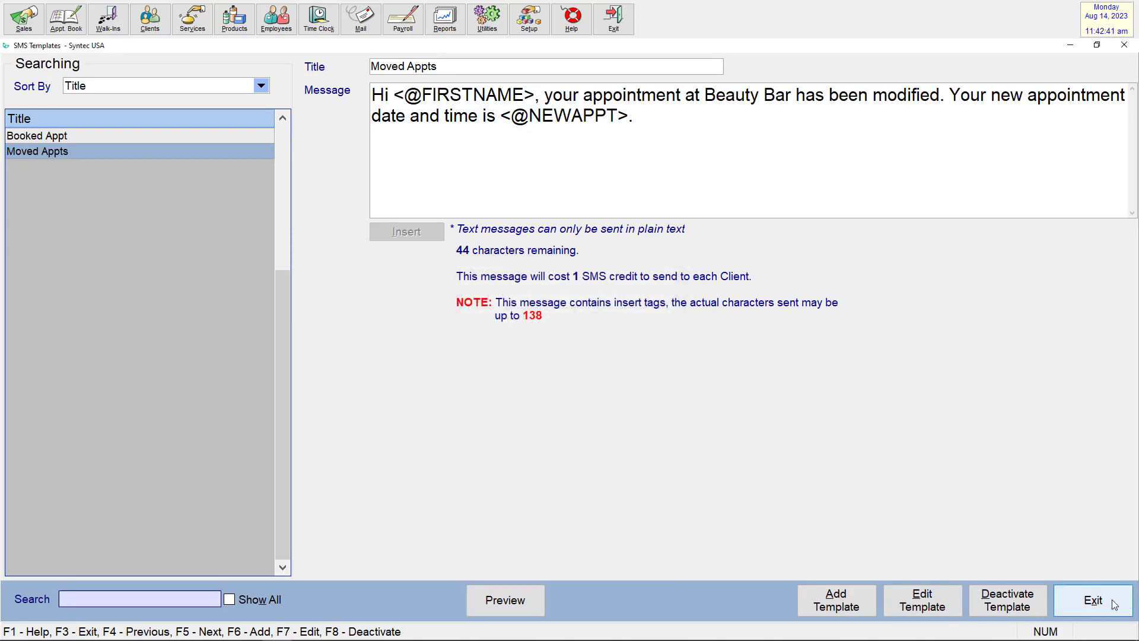
left_click(1113, 603)
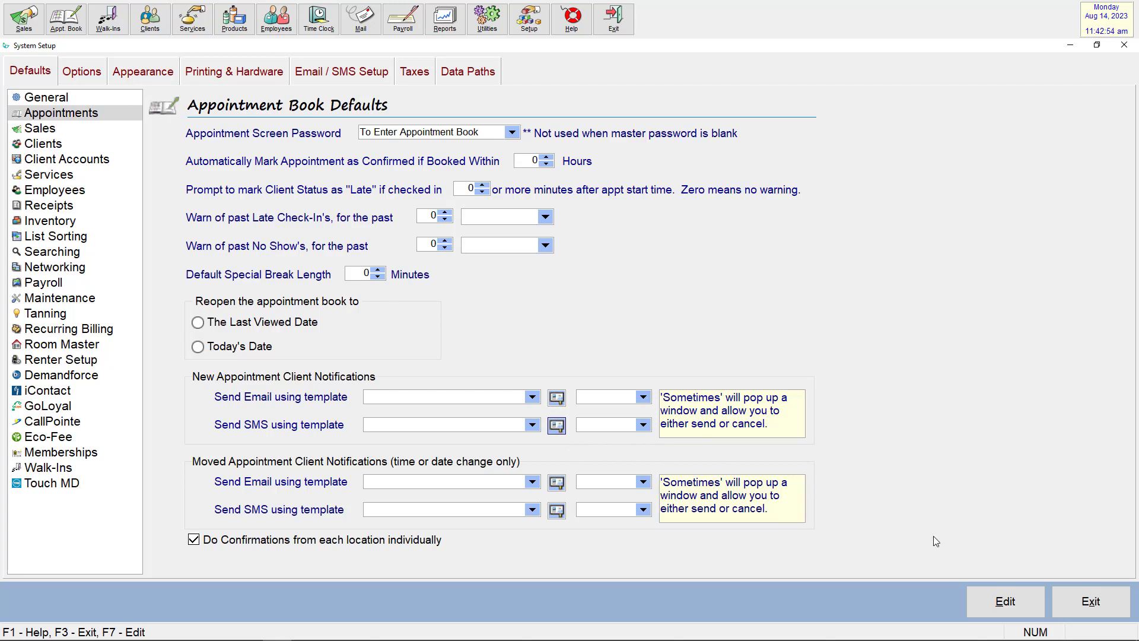
Edit the appointment defaults and assign the "Booked Appts" email and "Booked Appt" SMS templates to the New Appointment Client Notifications.
left_click(1016, 609)
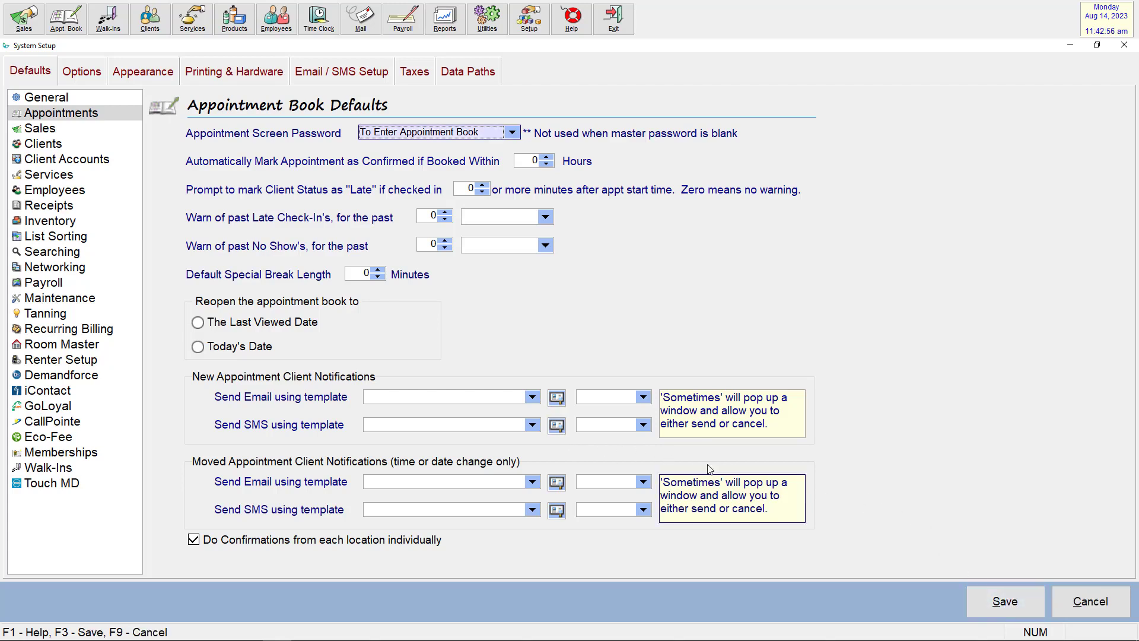
left_click(532, 396)
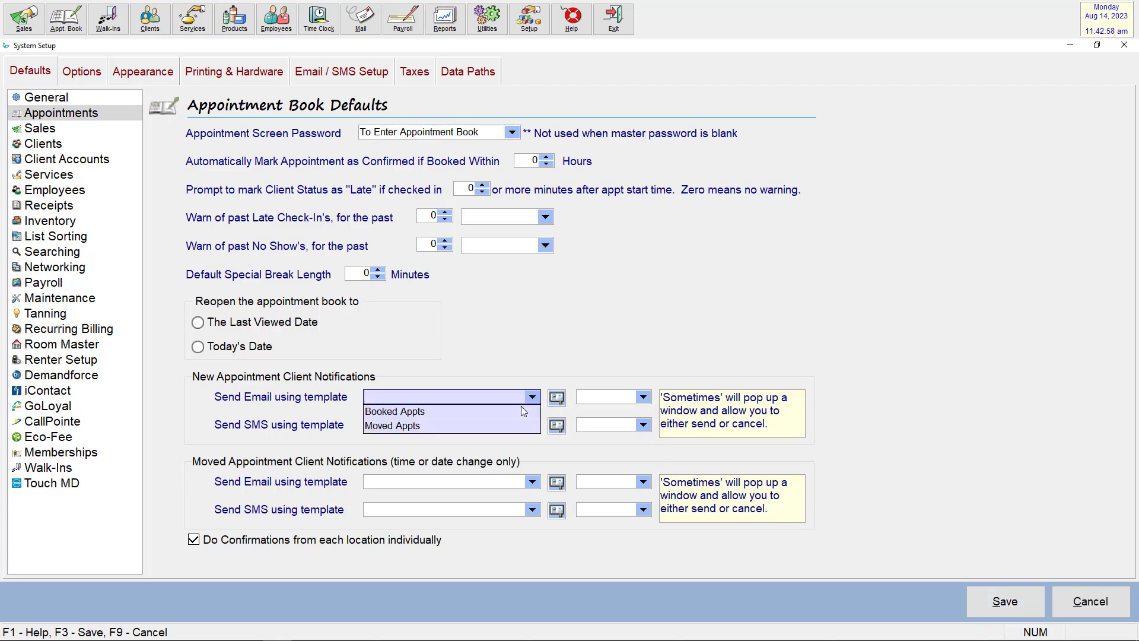
left_click(520, 411)
left_click(526, 421)
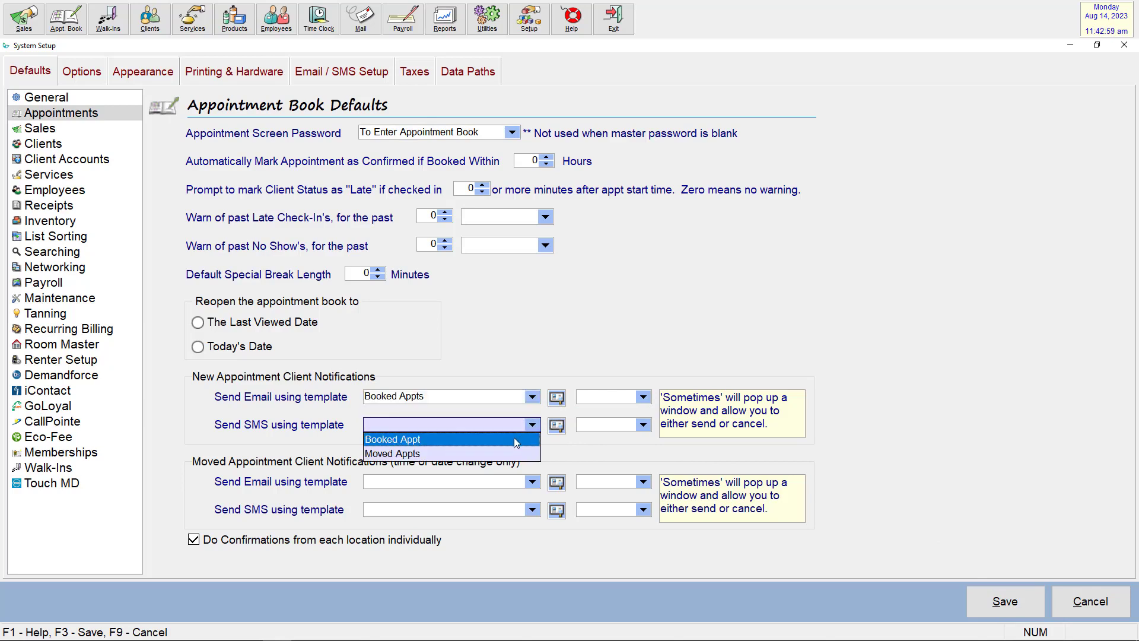
left_click(515, 439)
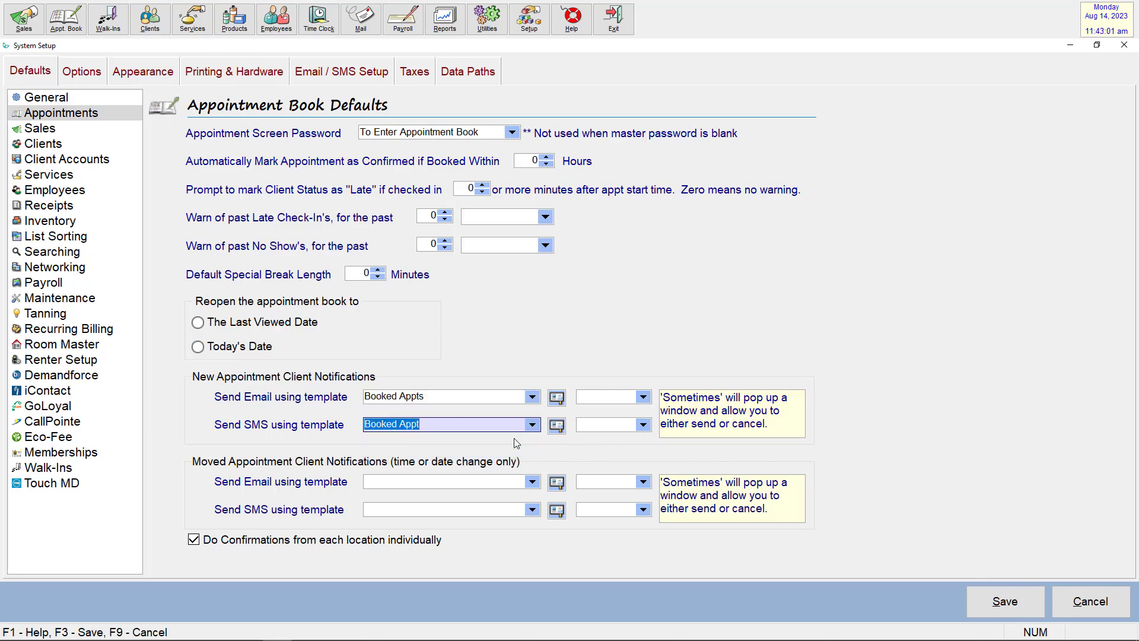
Set both the email and SMS sending frequency for New Appointment Client Notifications to Sometimes.
left_click(647, 398)
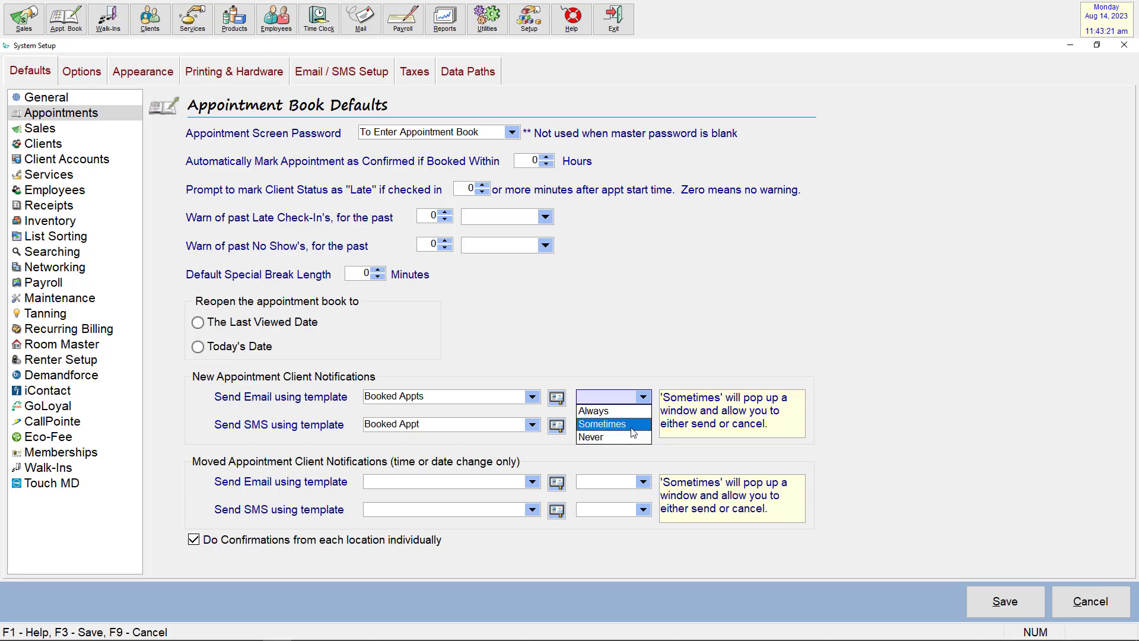
left_click(632, 426)
left_click(632, 430)
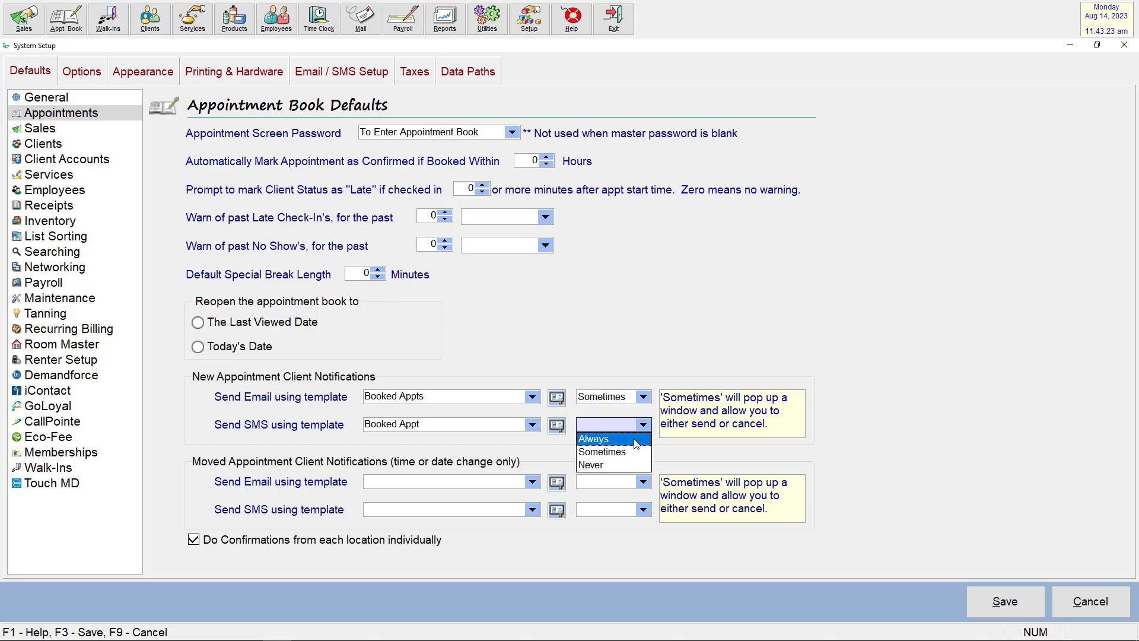
left_click(629, 453)
Assign the "Moved Appts" template to both email and SMS in the Moved Appointment Client Notifications.
left_click(507, 480)
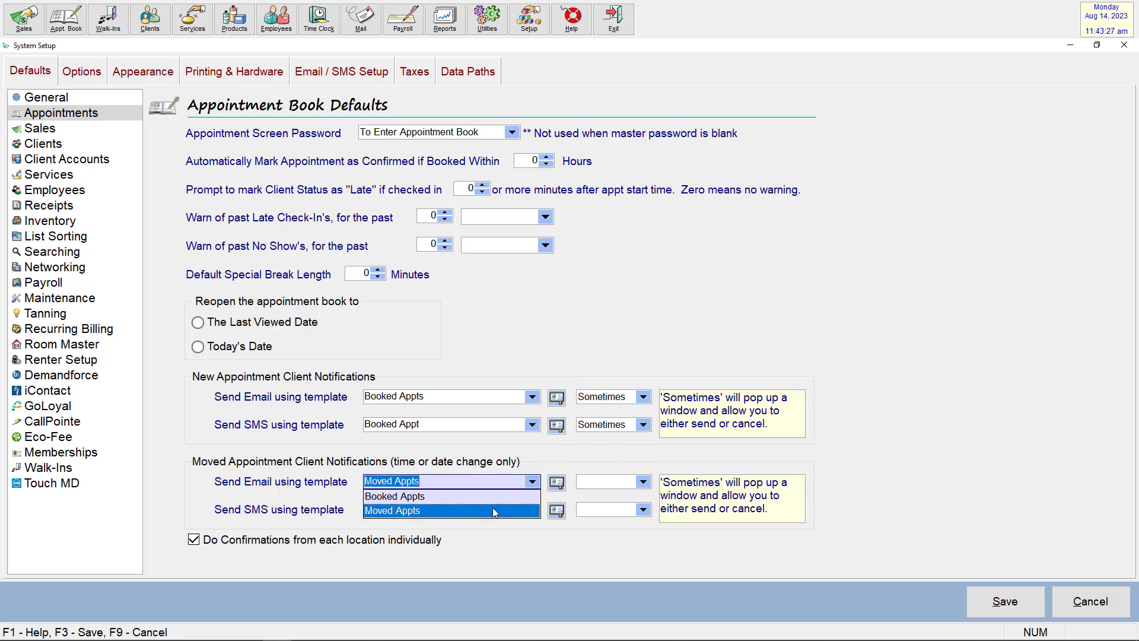
left_click(492, 508)
left_click(492, 509)
left_click(481, 539)
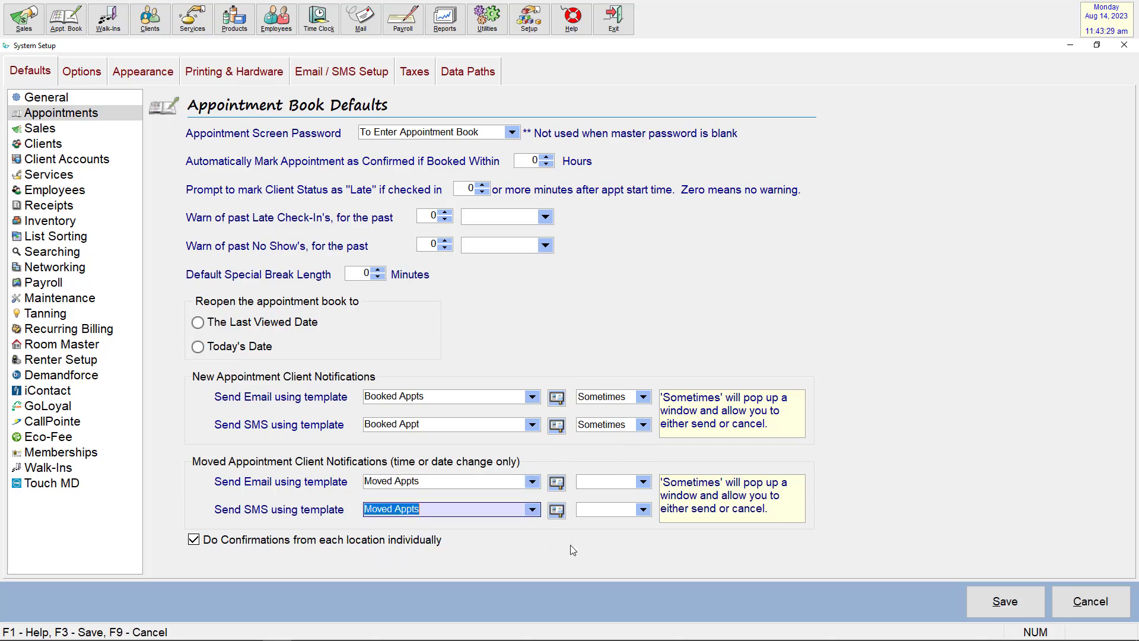
Set the moved-appointment email and SMS sending frequency to Sometimes and save the appointment defaults.
left_click(643, 481)
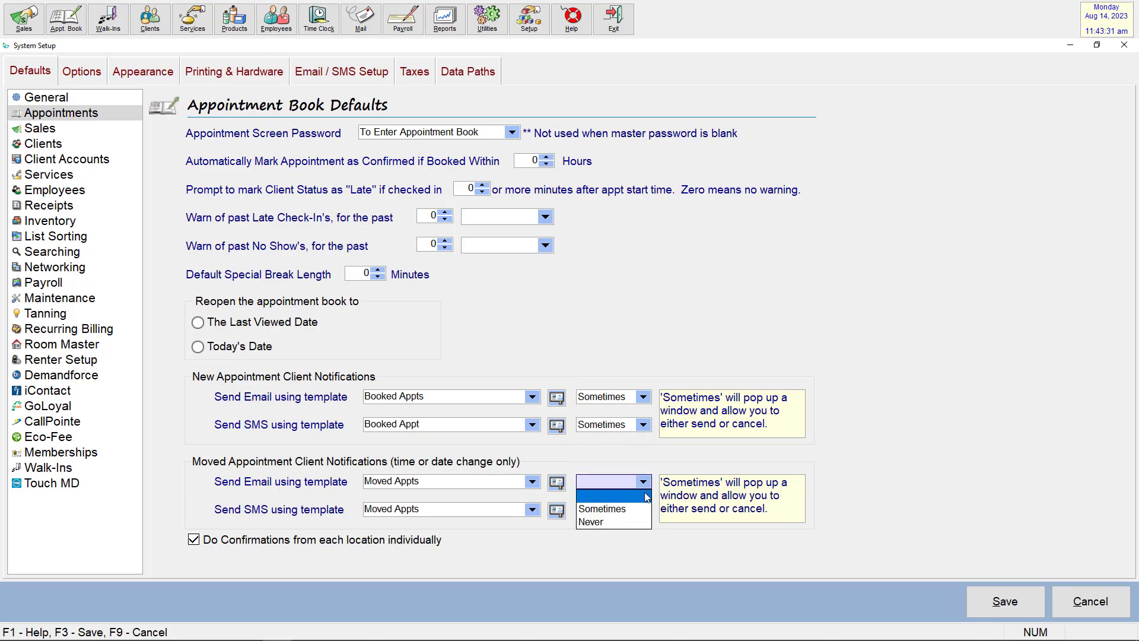
left_click(643, 511)
left_click(643, 510)
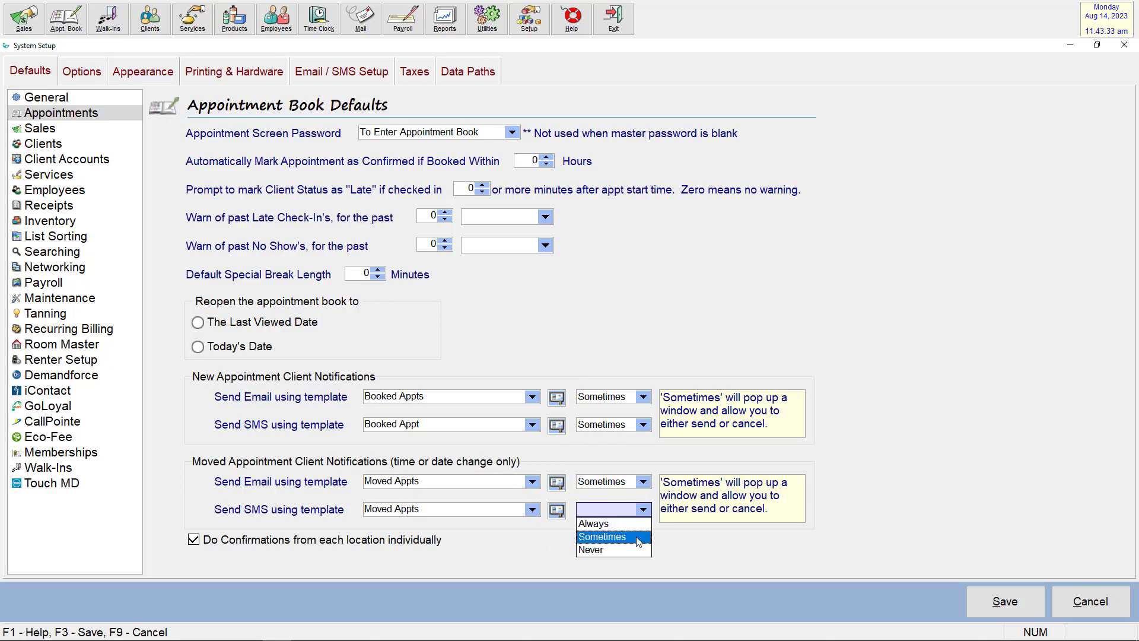
left_click(637, 537)
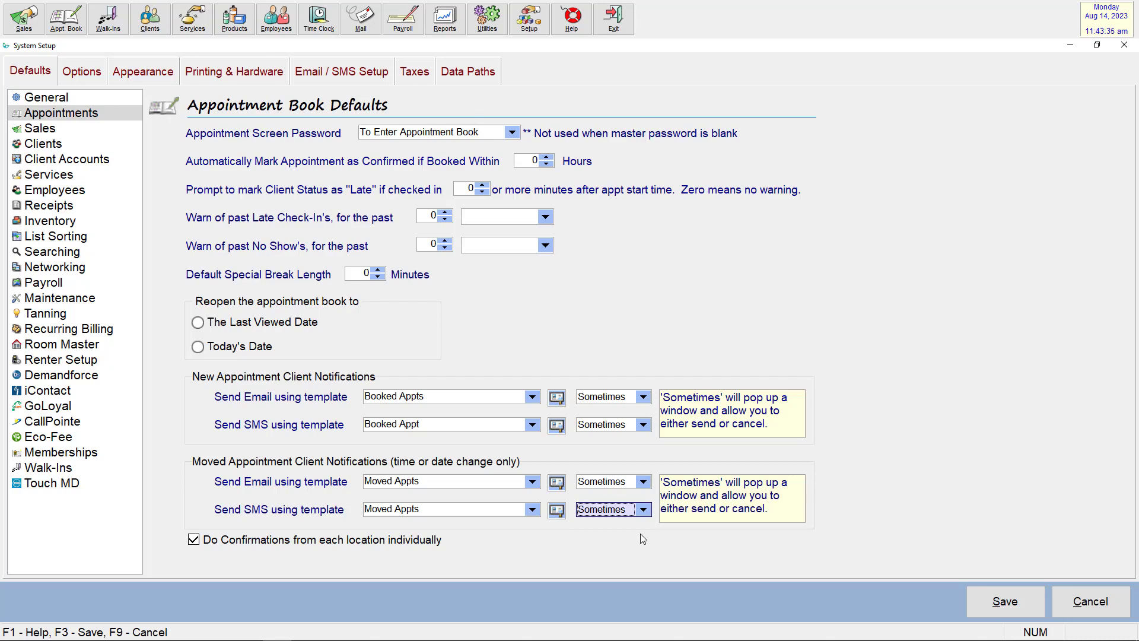
left_click(993, 600)
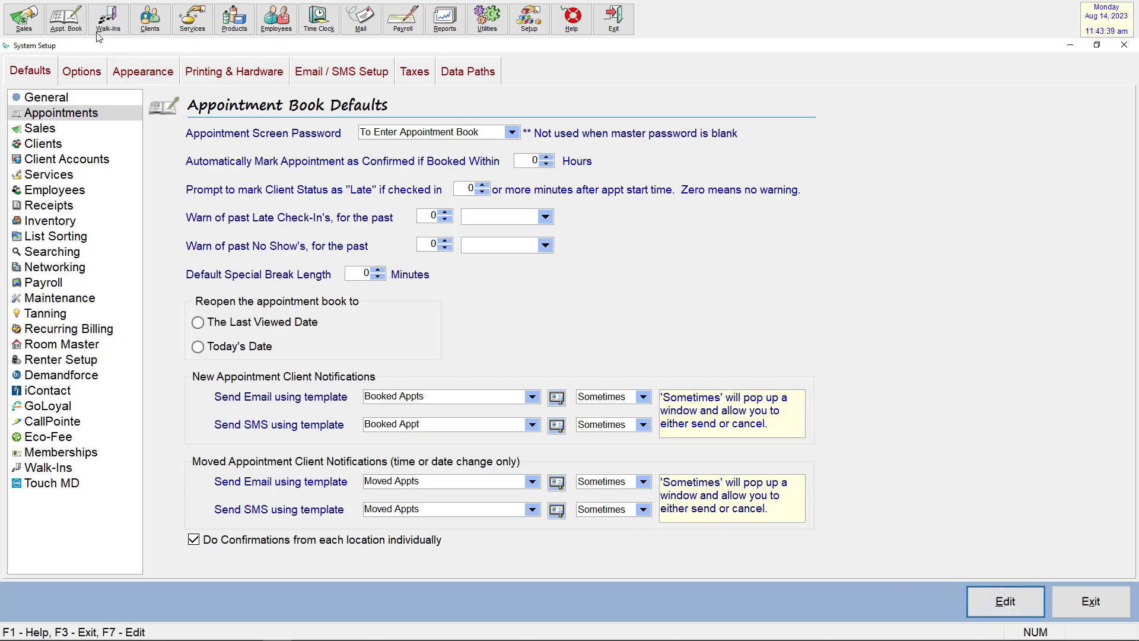
In the appointment book, start an 11:30 AM French Manicure with the first employee for the fourth listed client, postponing the address confirmation.
left_click(66, 18)
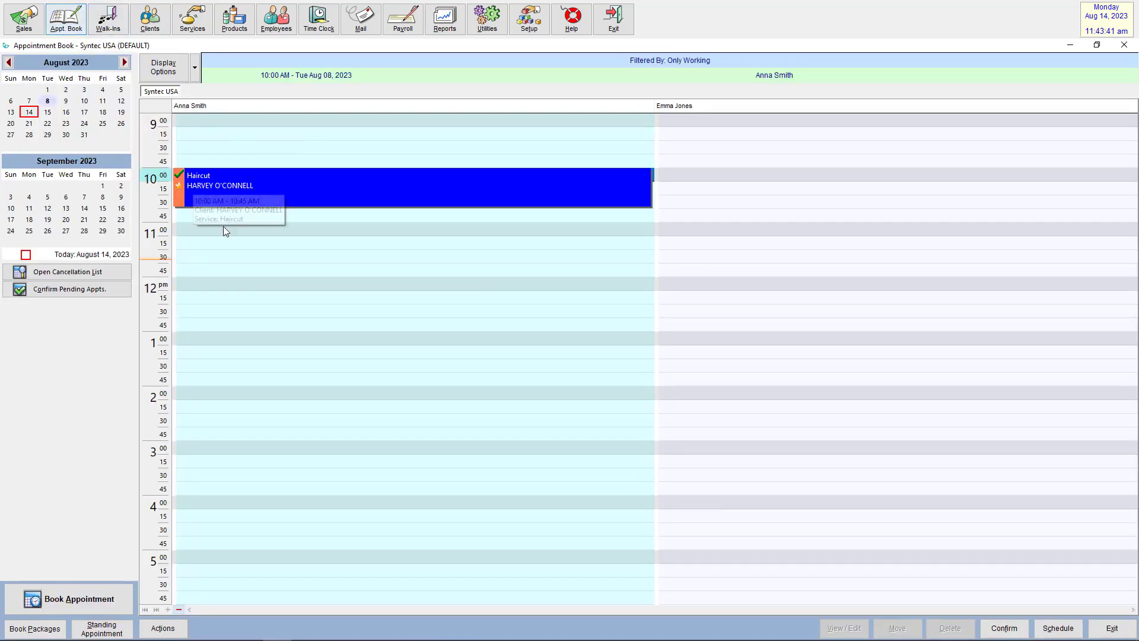
double_click(280, 257)
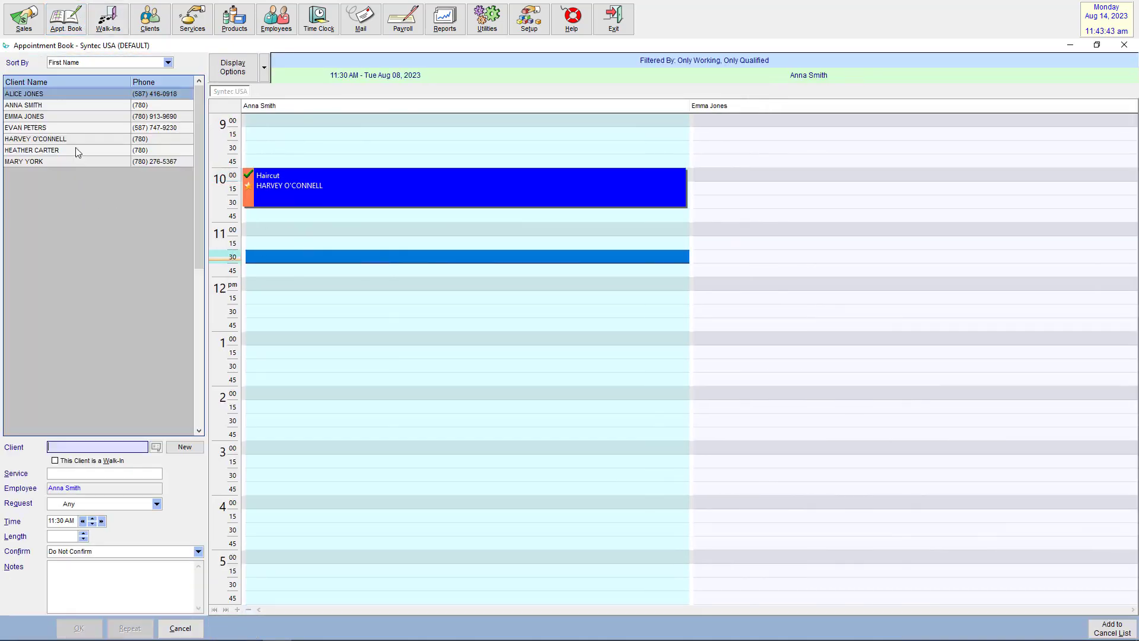
double_click(69, 129)
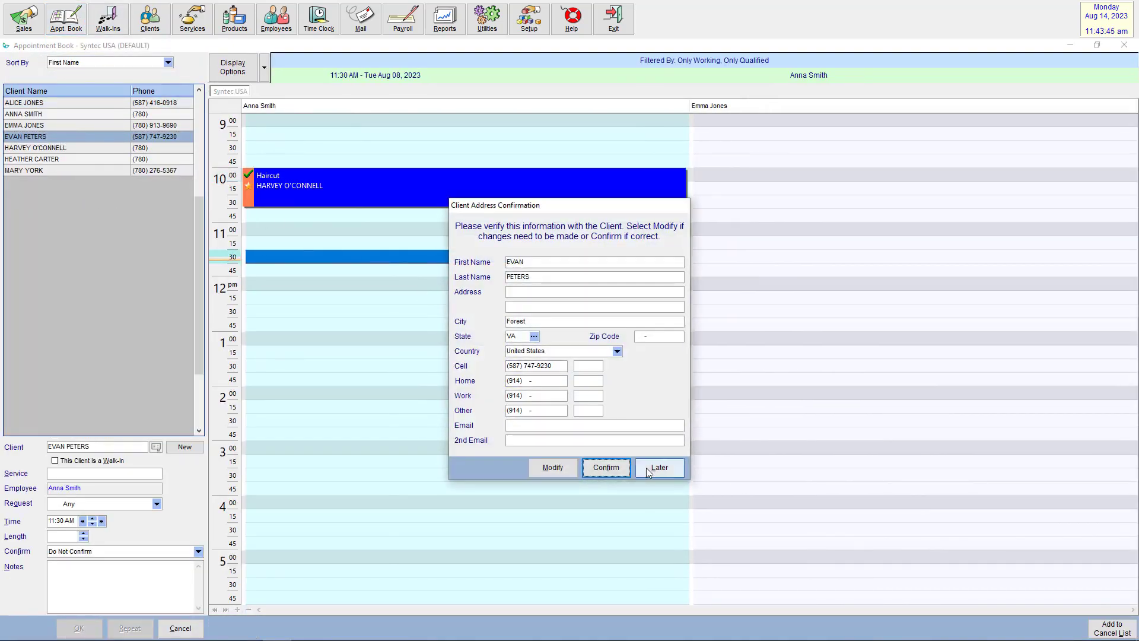
left_click(649, 468)
double_click(95, 138)
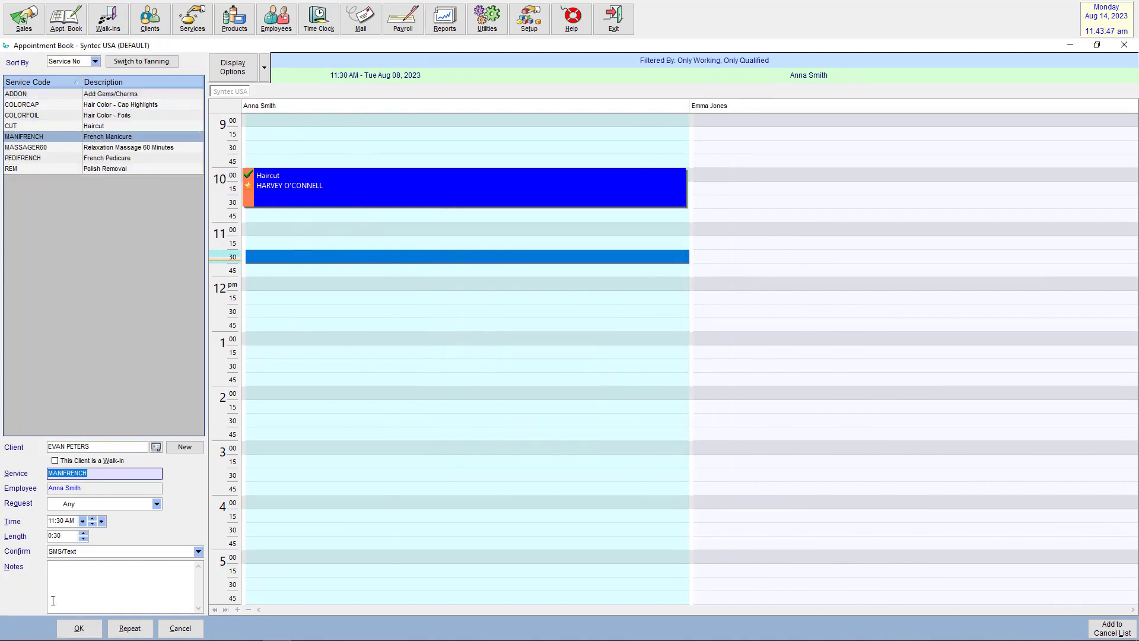
Save the French Manicure booking and close its email and SMS notifications without sending them.
left_click(79, 628)
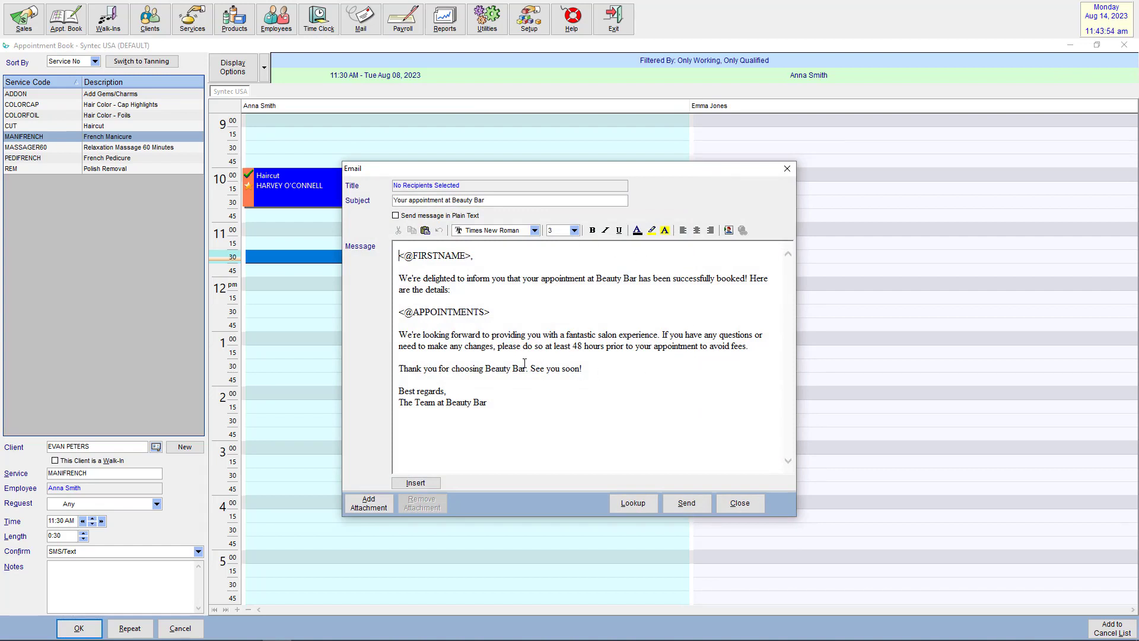
left_click(740, 503)
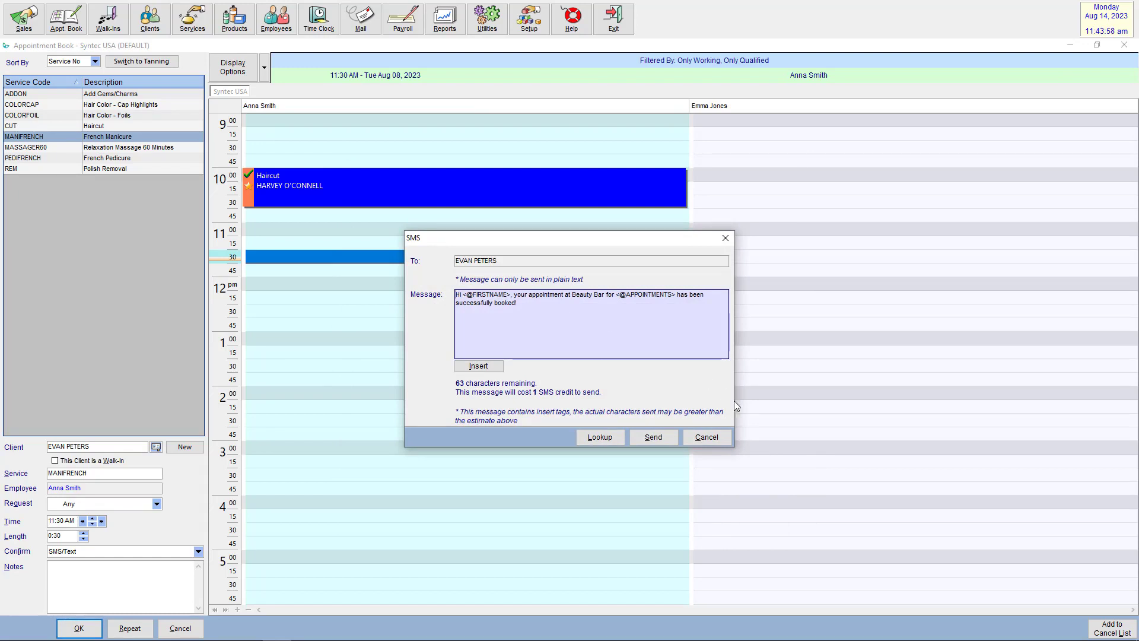
left_click(706, 437)
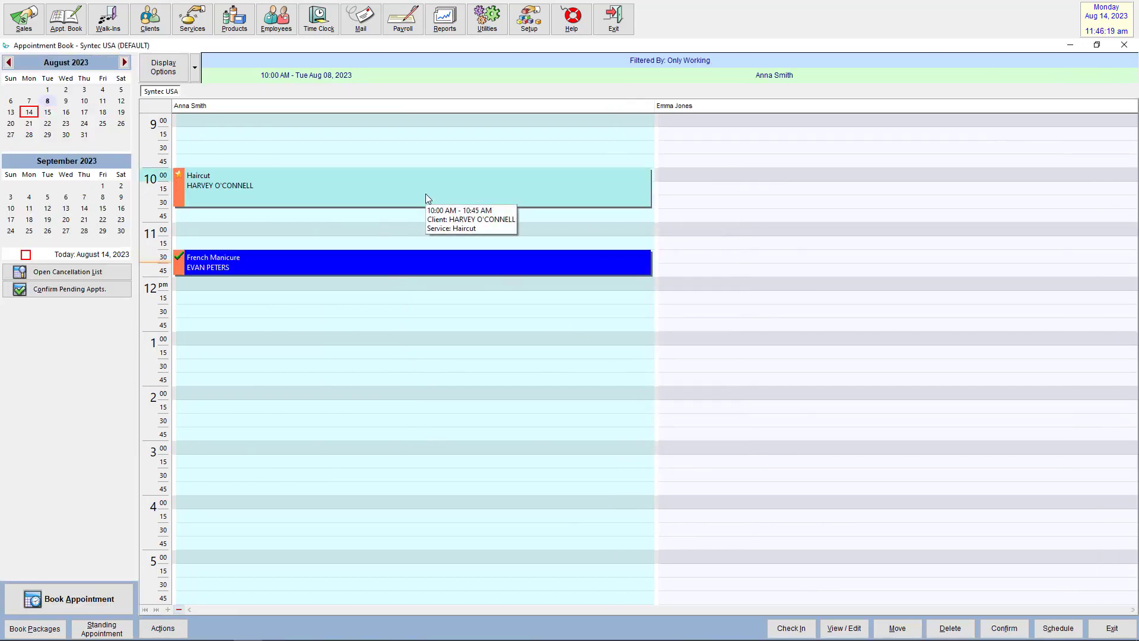
Move the 10:00 AM Haircut appointment to 10:30 AM with the second employee, and dismiss the follow-up dialogs.
left_click_drag(425, 193, 793, 214)
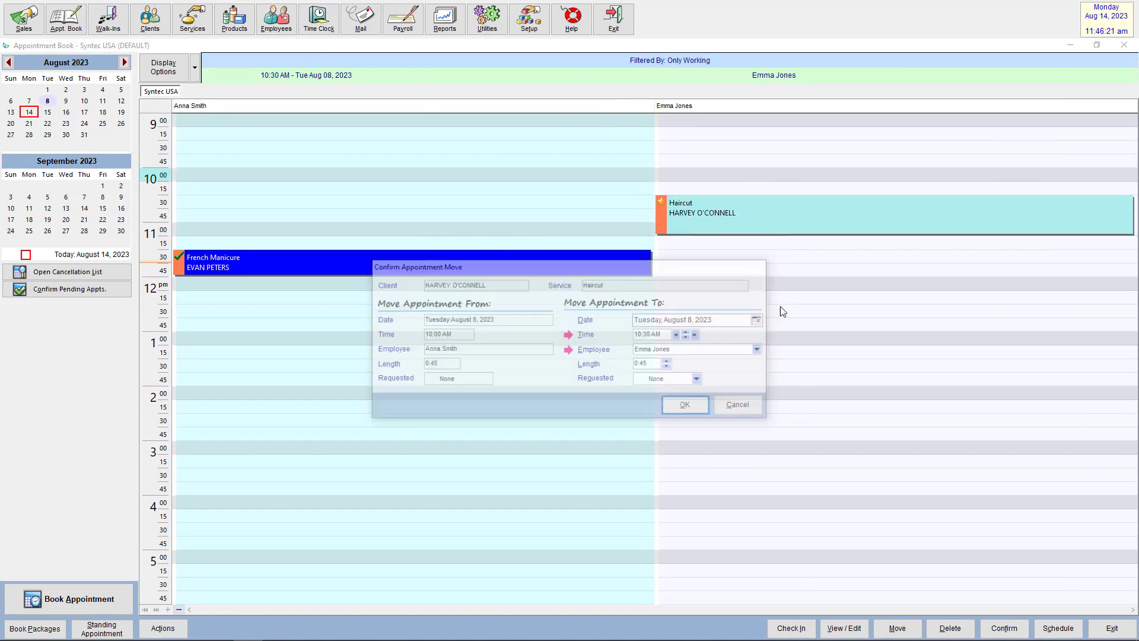
left_click(688, 407)
left_click(605, 374)
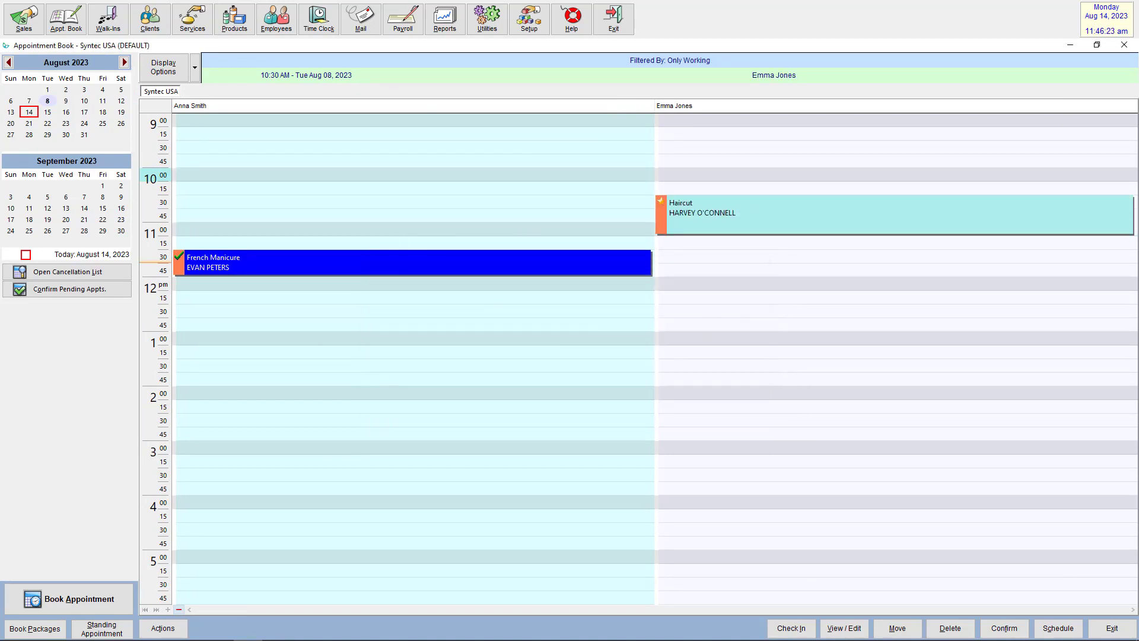
left_click(707, 436)
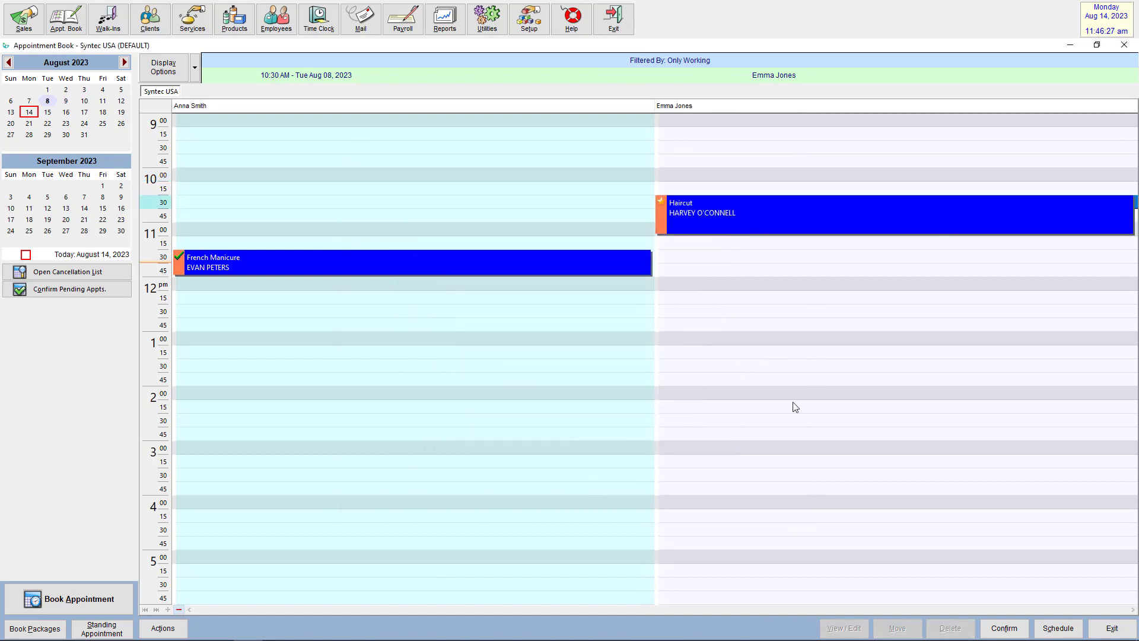